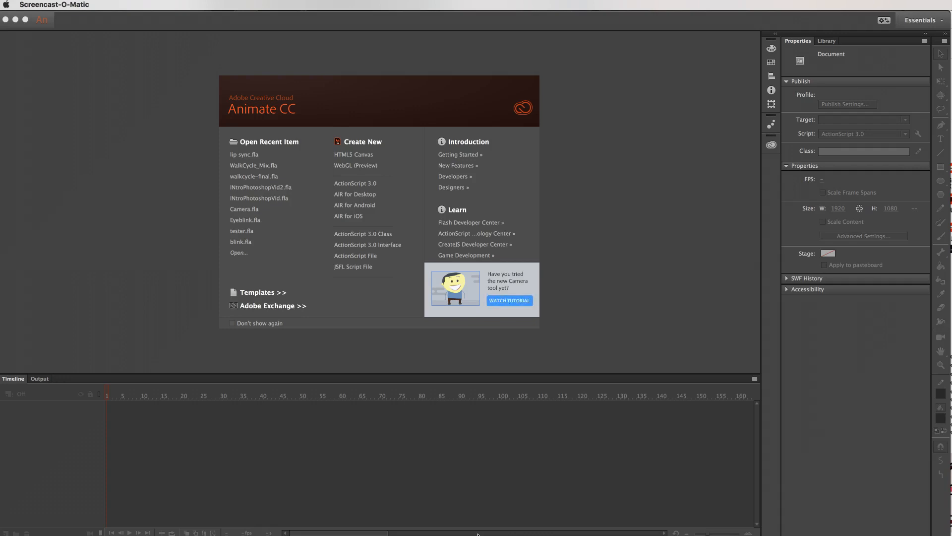
Launch Audacity from the installed applications and dismiss its welcome message.
key(F4)
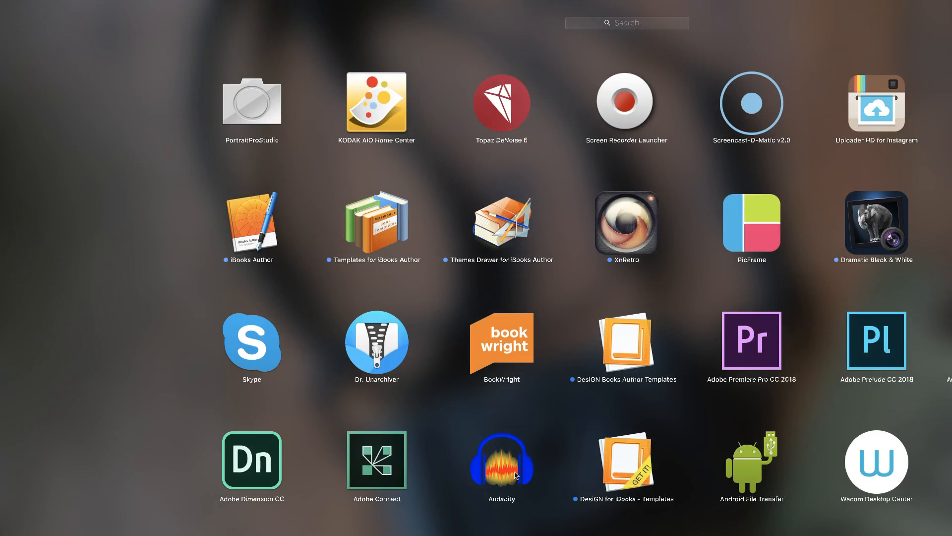
drag(506, 468, 469, 535)
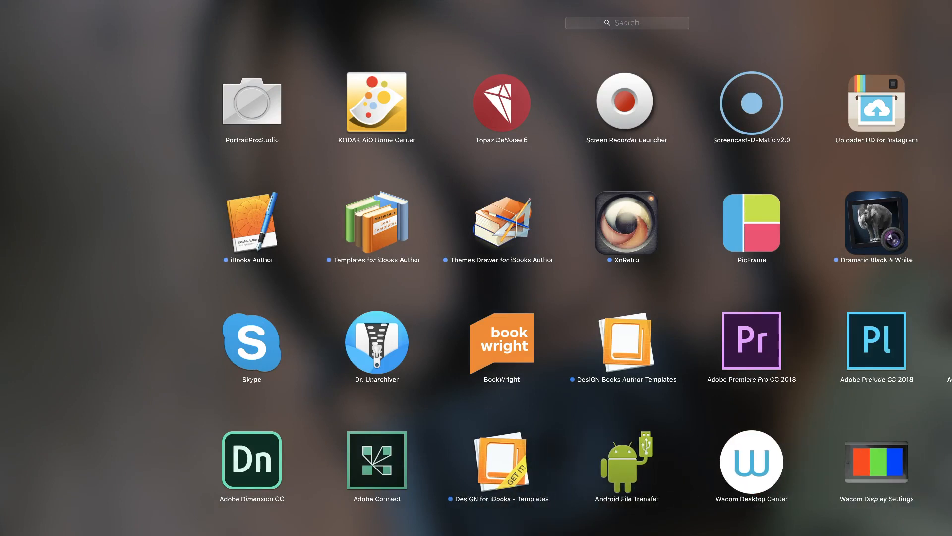
click(465, 489)
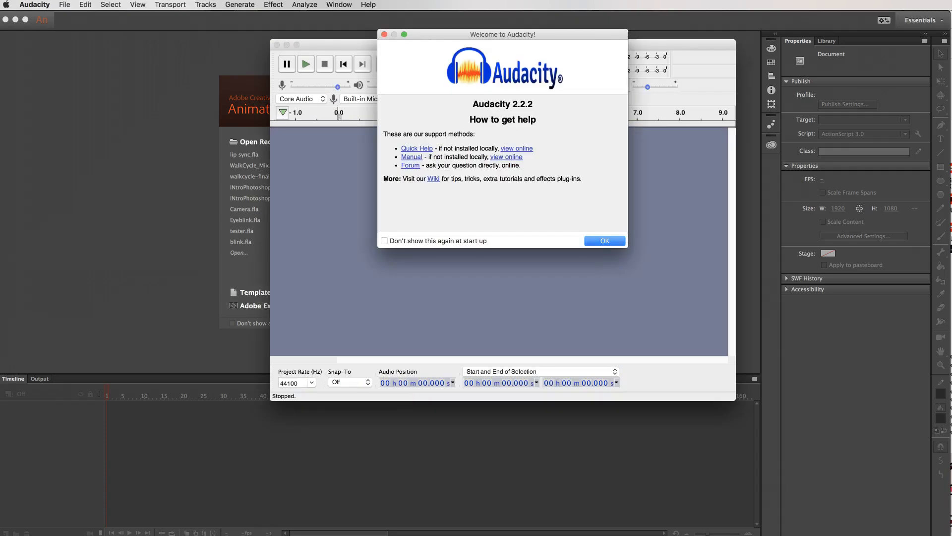
click(605, 241)
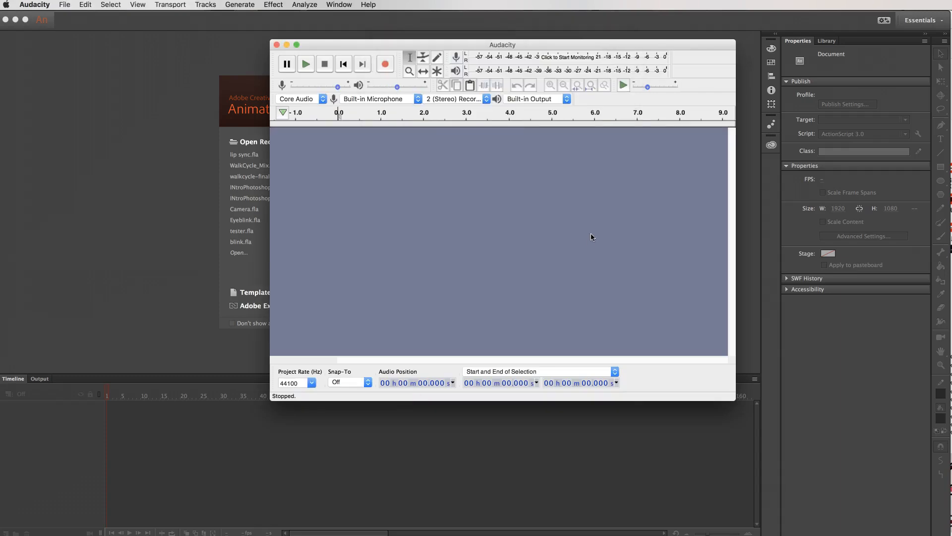
Record a short voice clip of about 3 seconds from the built-in microphone, with the recorder window moved aside.
drag(373, 42, 295, 40)
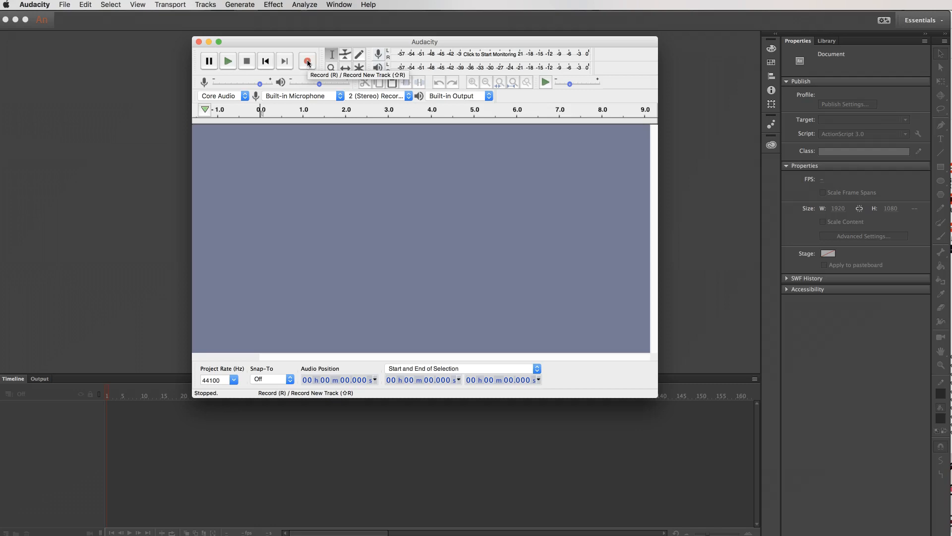
click(308, 62)
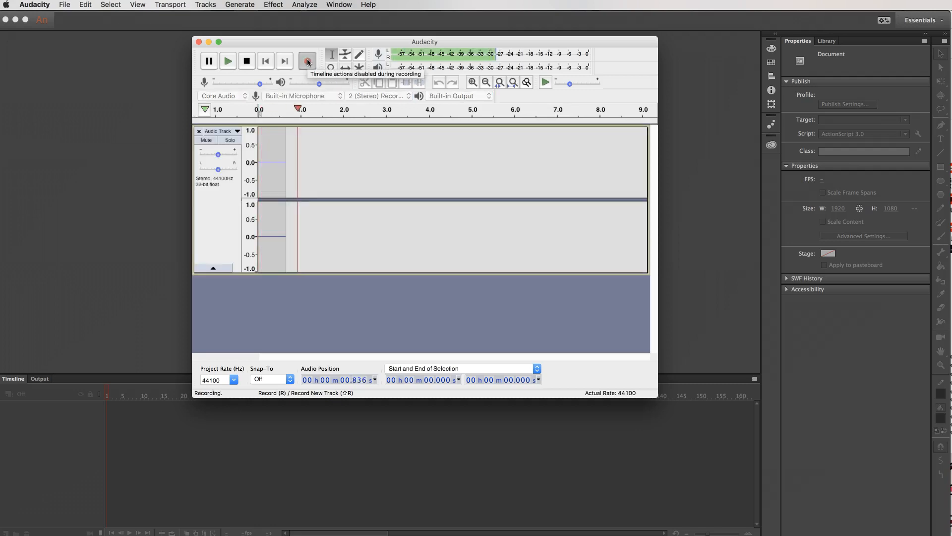
click(247, 61)
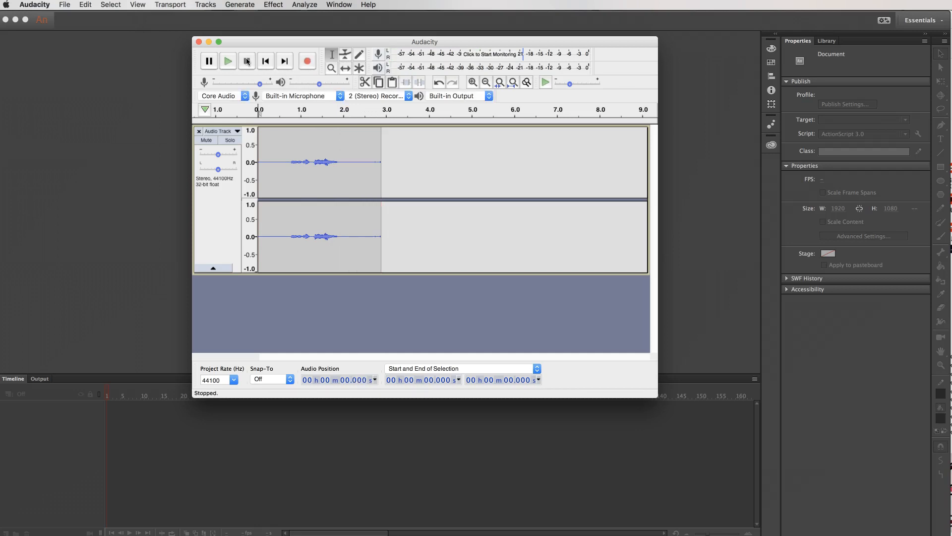
Trim the silence from the start and end of the recording, cutting everything after about 1.9 seconds.
click(279, 159)
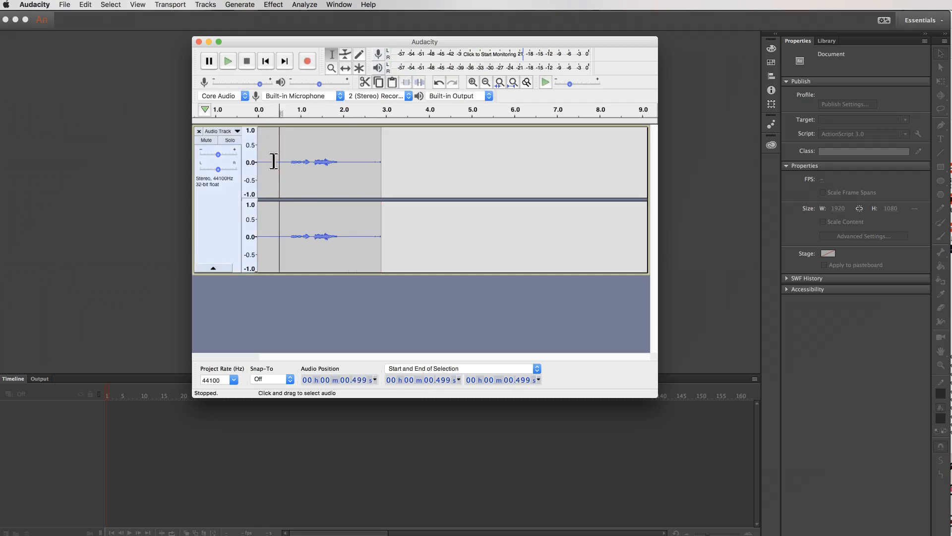
drag(269, 160, 252, 160)
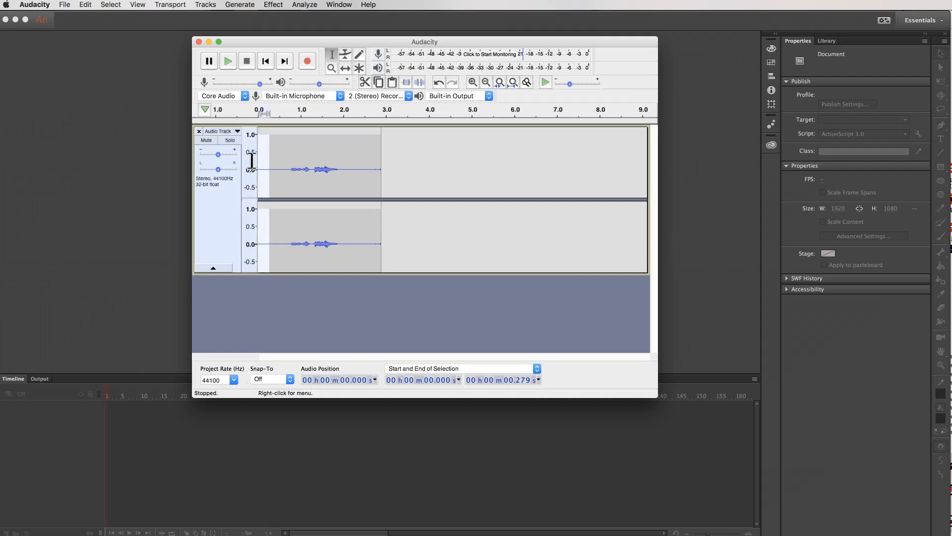
key(Delete)
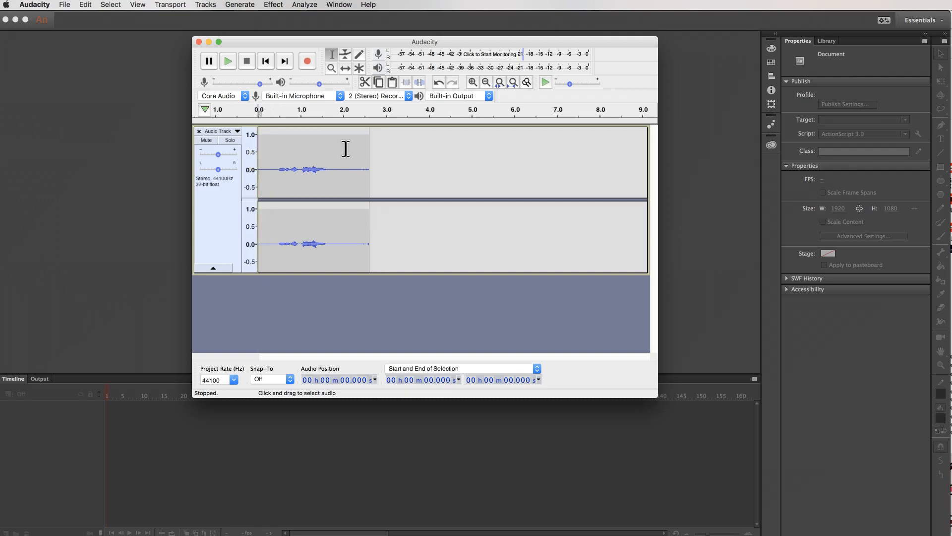
drag(345, 149, 377, 165)
key(Delete)
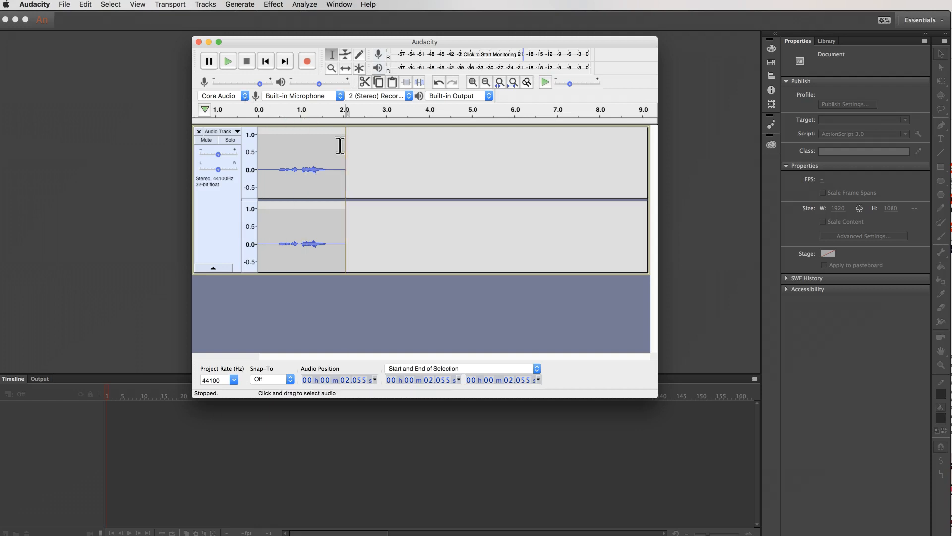
drag(340, 145, 350, 150)
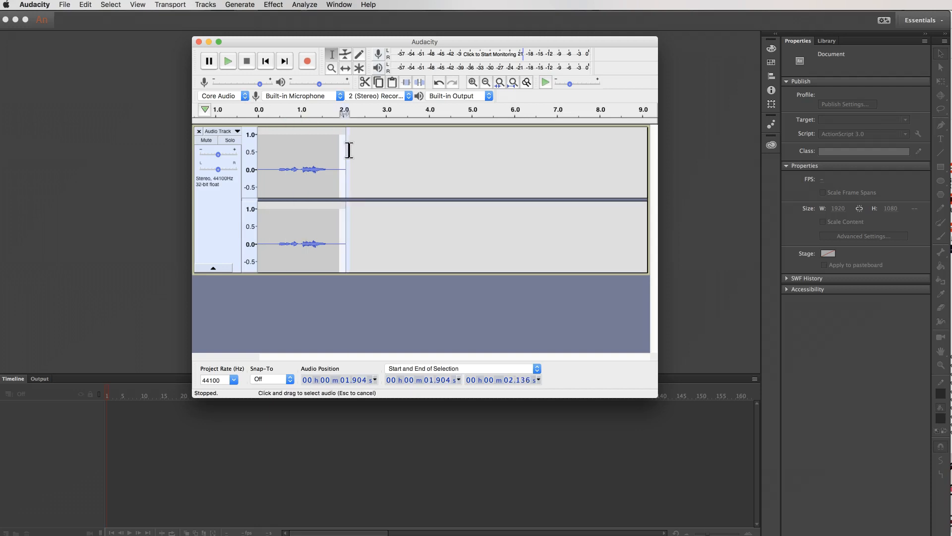
key(Delete)
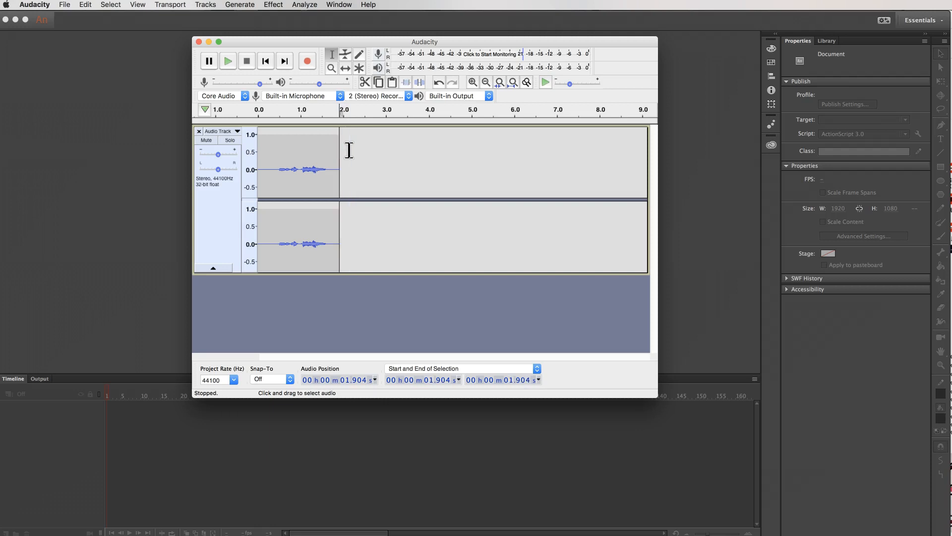
Export the recording as a WAV (Microsoft) signed 16-bit PCM file named "where" in the 2danimation folder, leaving the metadata tags empty.
click(64, 6)
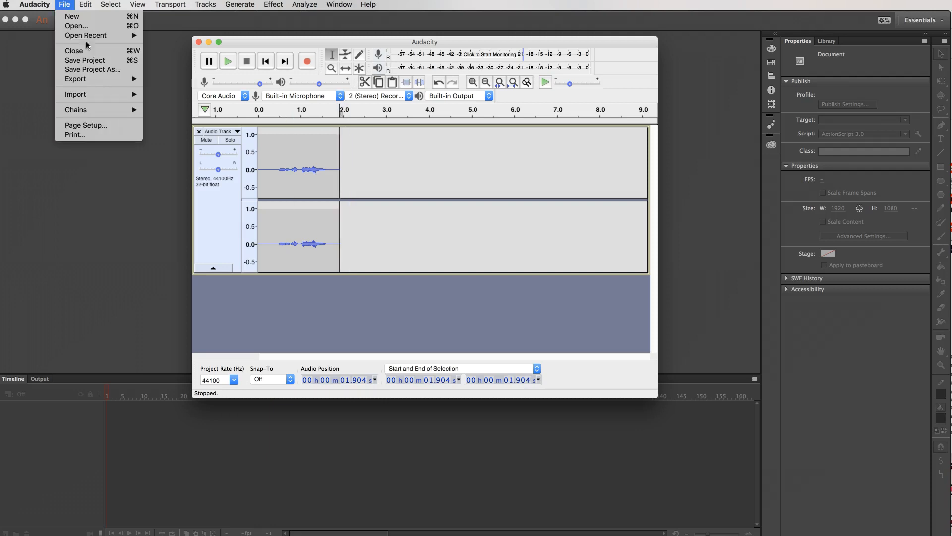
mouse_move(105, 79)
click(200, 89)
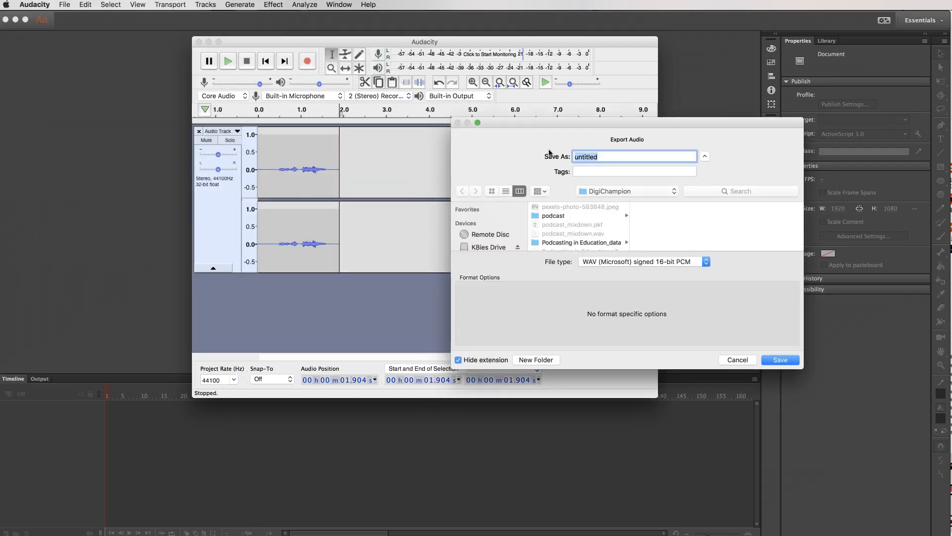
text(where)
click(598, 191)
click(602, 202)
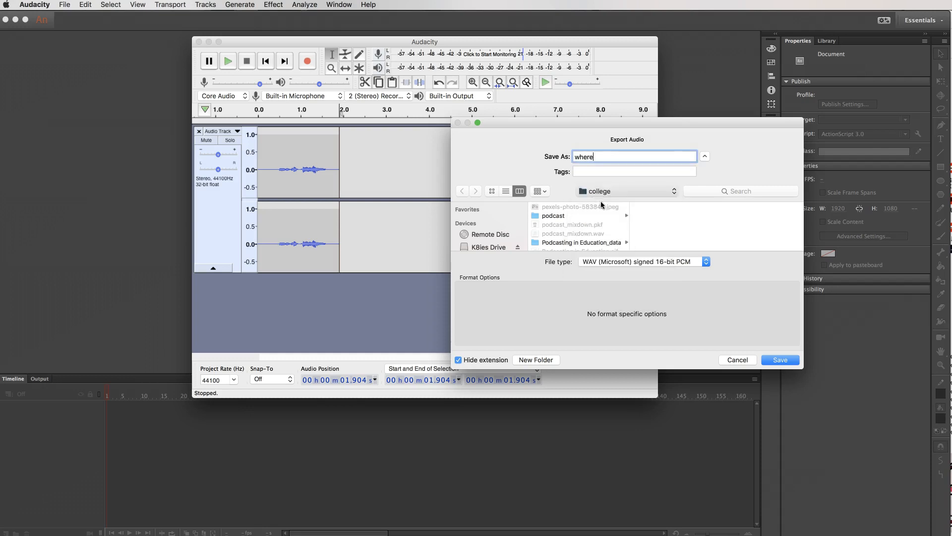
scroll(678, 222, down, 1)
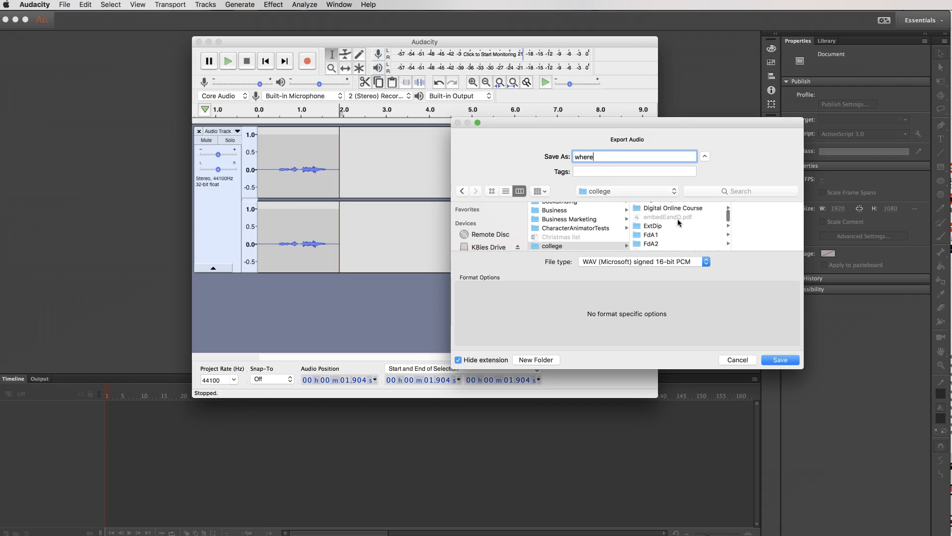
click(661, 244)
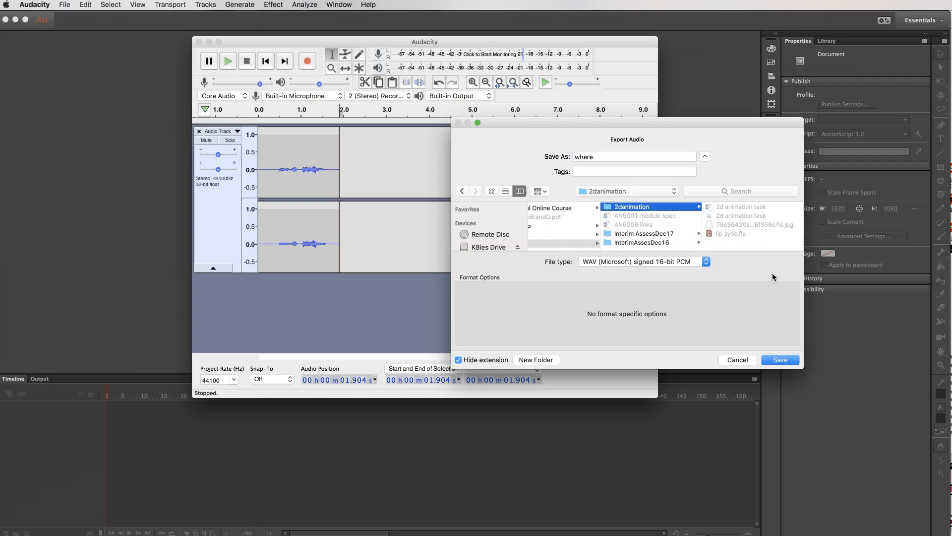
click(788, 361)
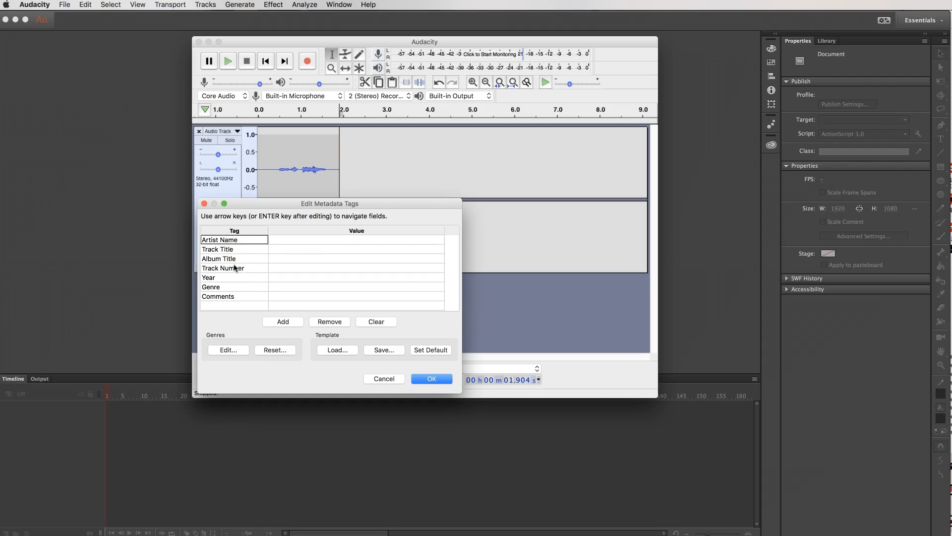
click(439, 380)
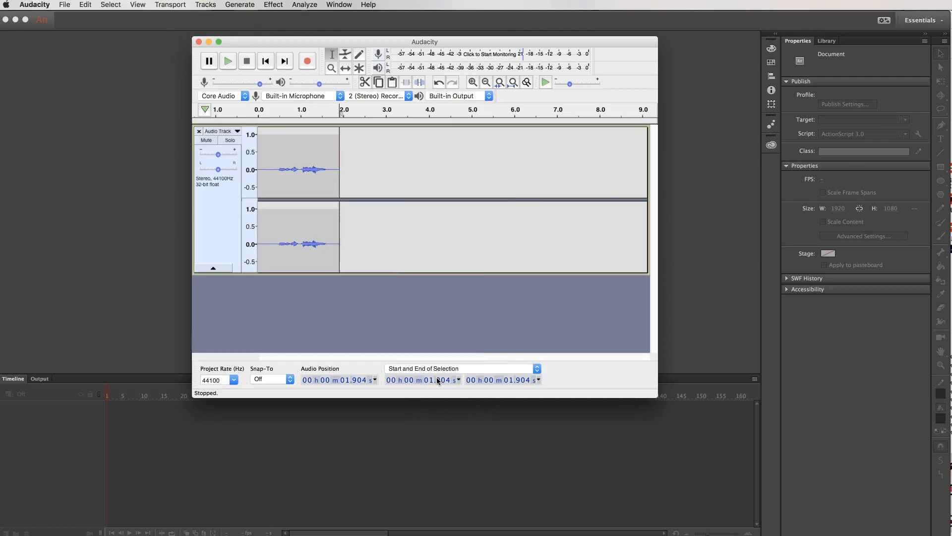
Quit Audacity without saving the project.
click(33, 5)
click(57, 98)
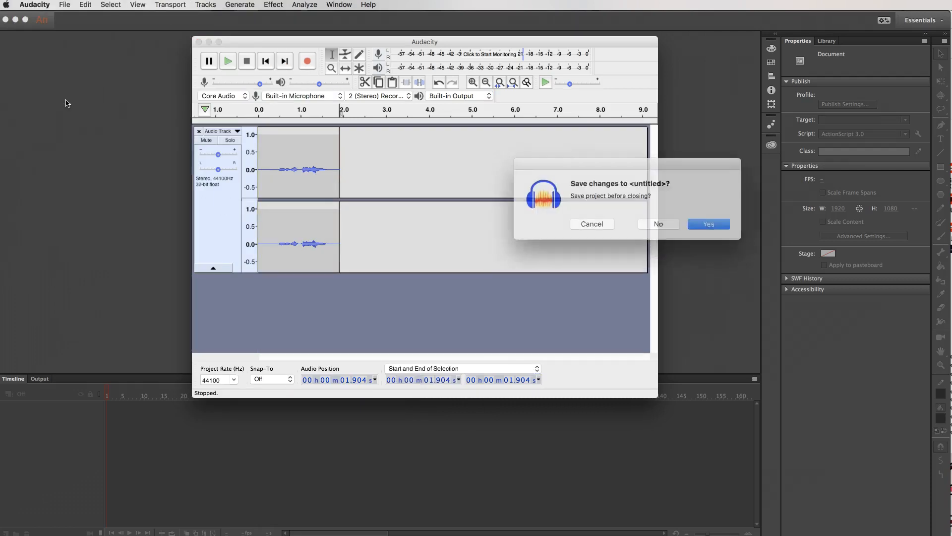
click(657, 223)
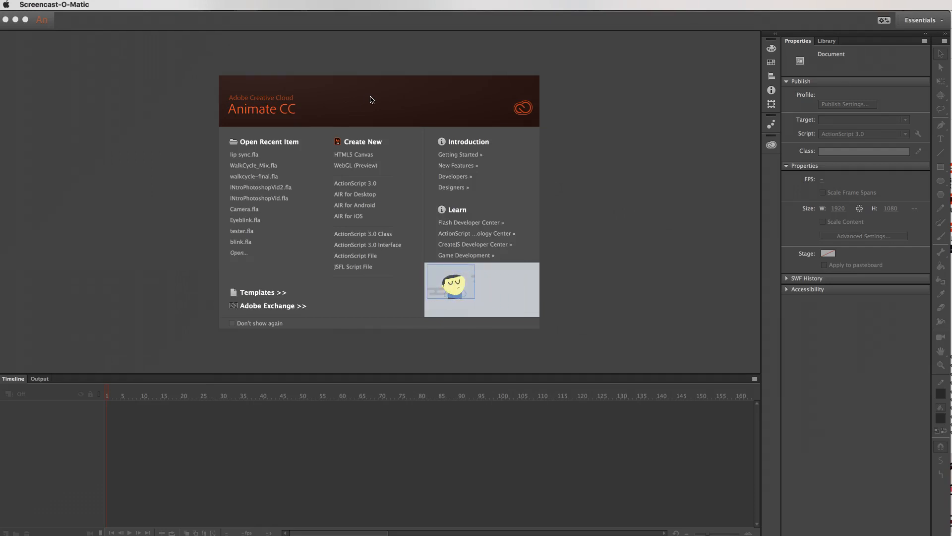
Switch to Animate CC and open the recent file lip sync.fla with the whole stage fitted in view.
click(712, 202)
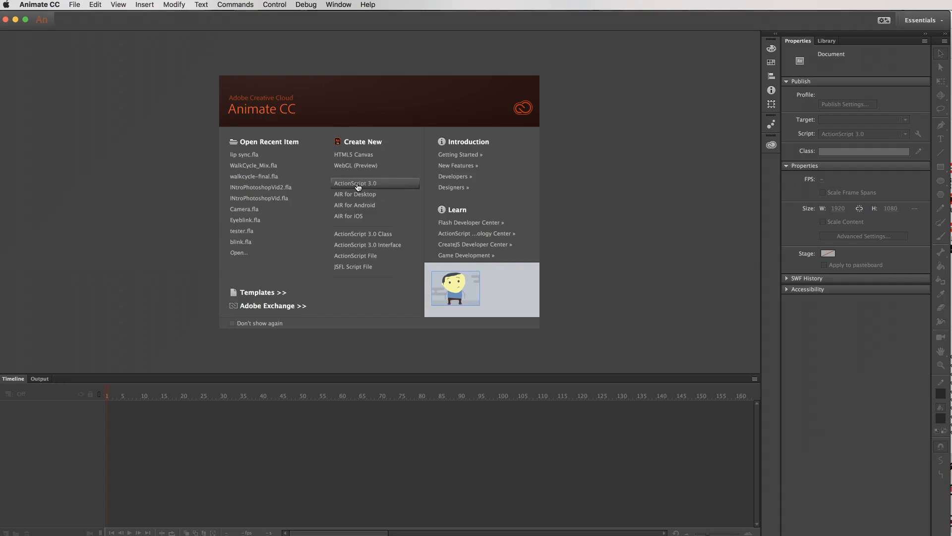
click(251, 155)
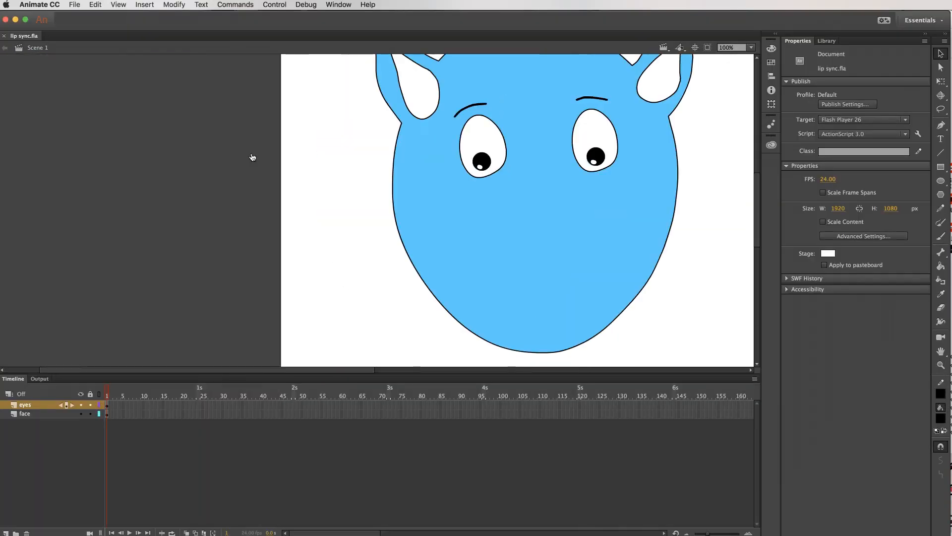
scroll(672, 130, down, 4)
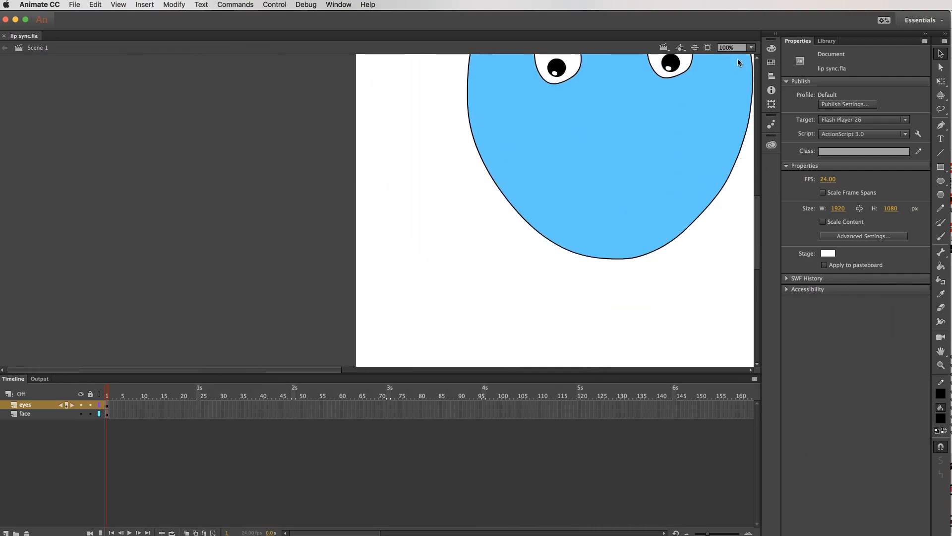
click(751, 47)
click(756, 58)
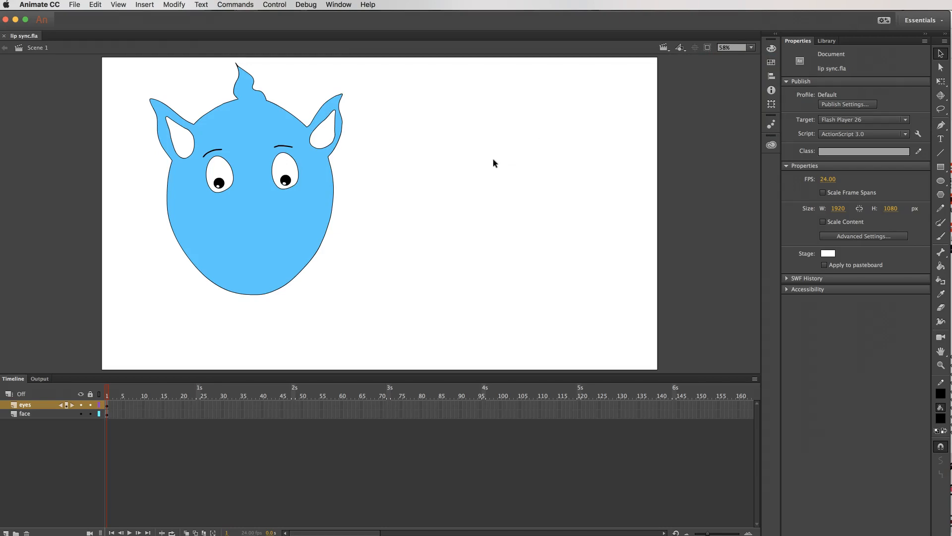
Check which artwork the eyes and face layers hold, and lock the eyes layer.
click(35, 406)
click(38, 415)
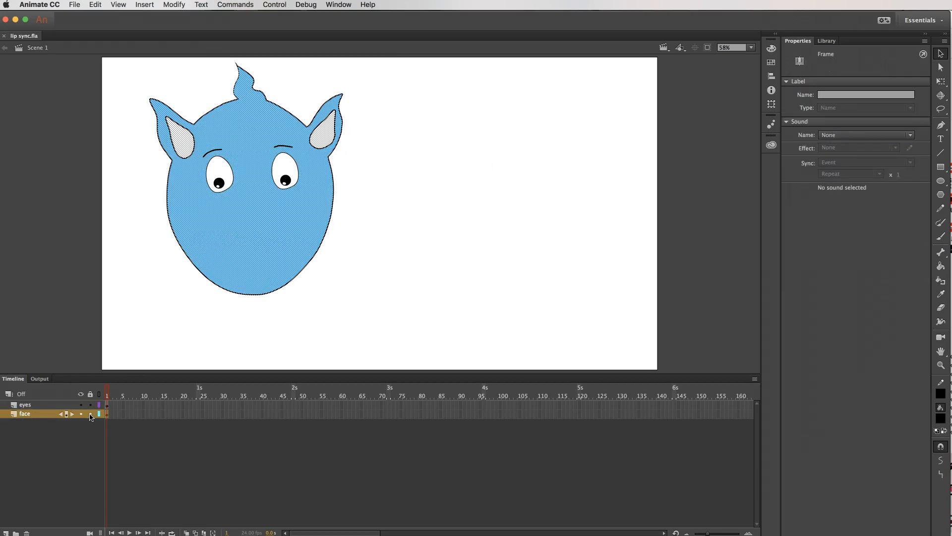
click(48, 405)
click(90, 405)
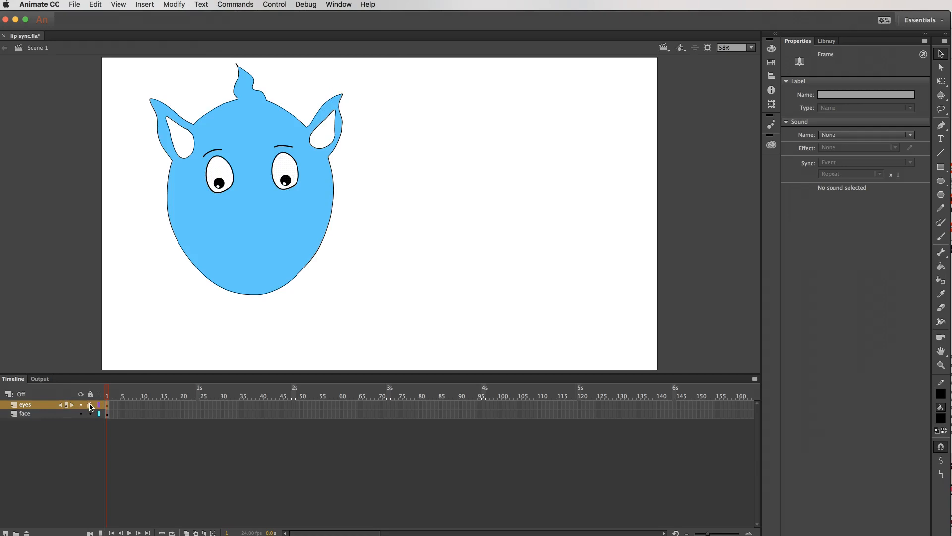
Add a new layer, place it above the eyes layer, and rename it for the mouth.
scroll(97, 404, right, 3)
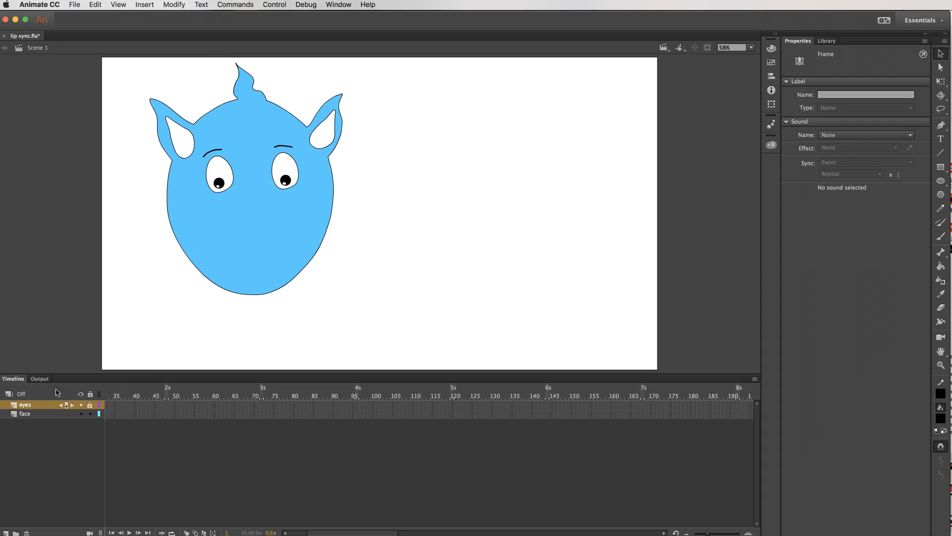
click(35, 414)
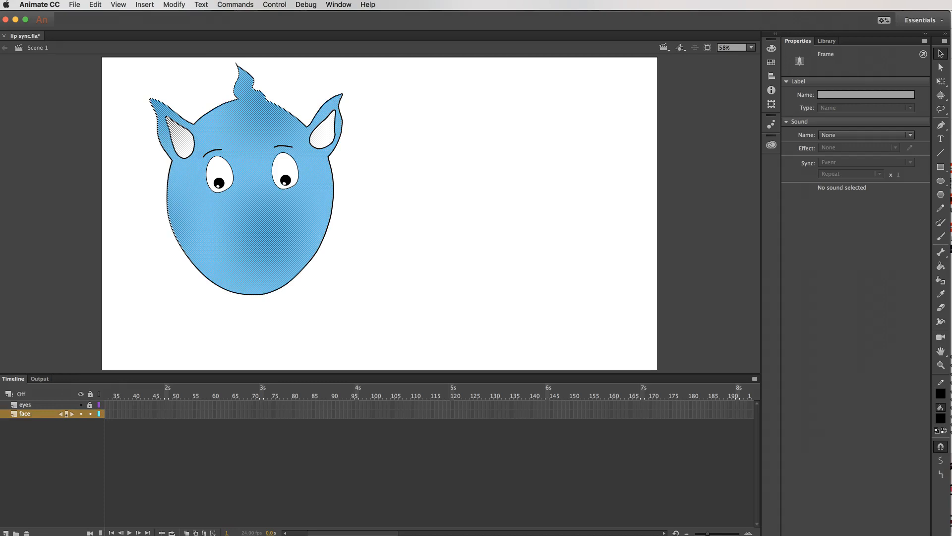
click(6, 533)
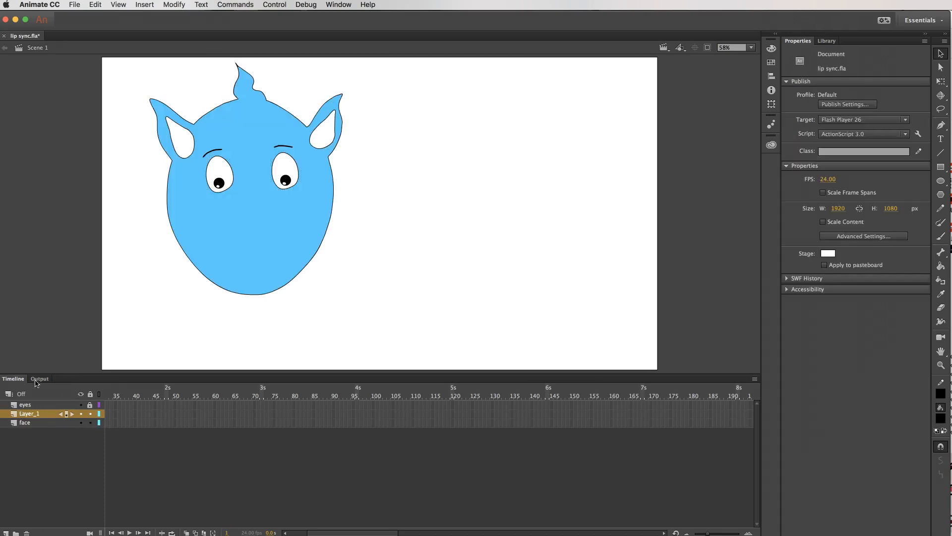
drag(36, 413, 34, 407)
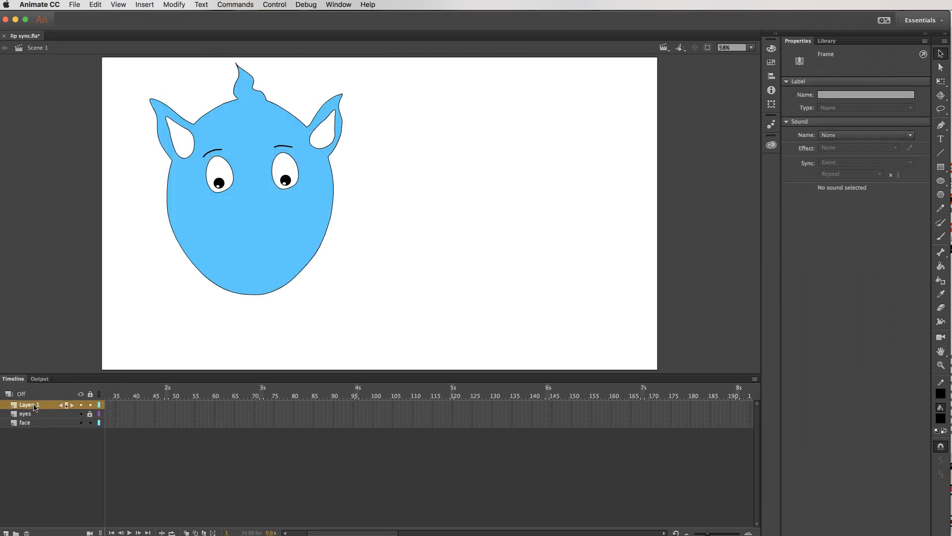
double_click(39, 407)
text(mouth)
key(Return)
Switch to Chrome and examine a mouth alphabet chart among the "lip sync mouths" image results, closing its preview when done.
key(super+Tab)
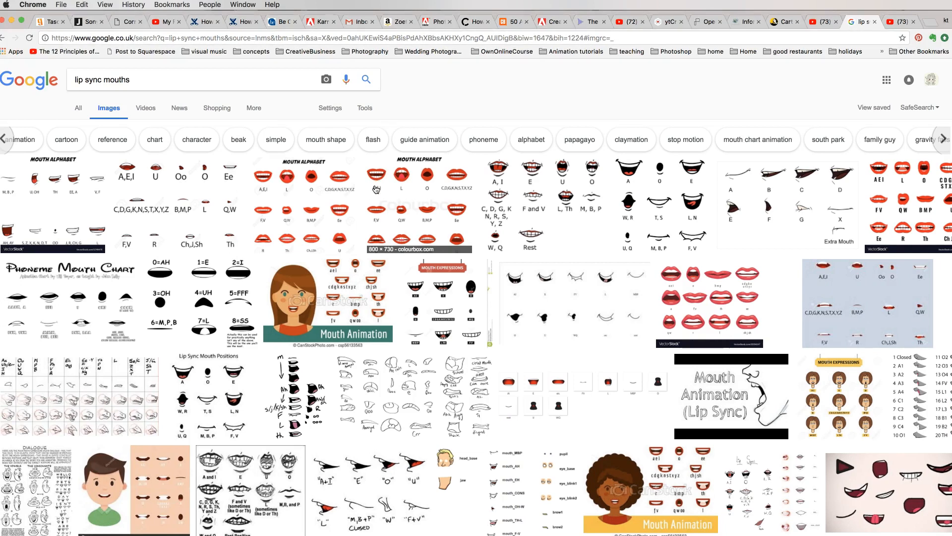
click(410, 194)
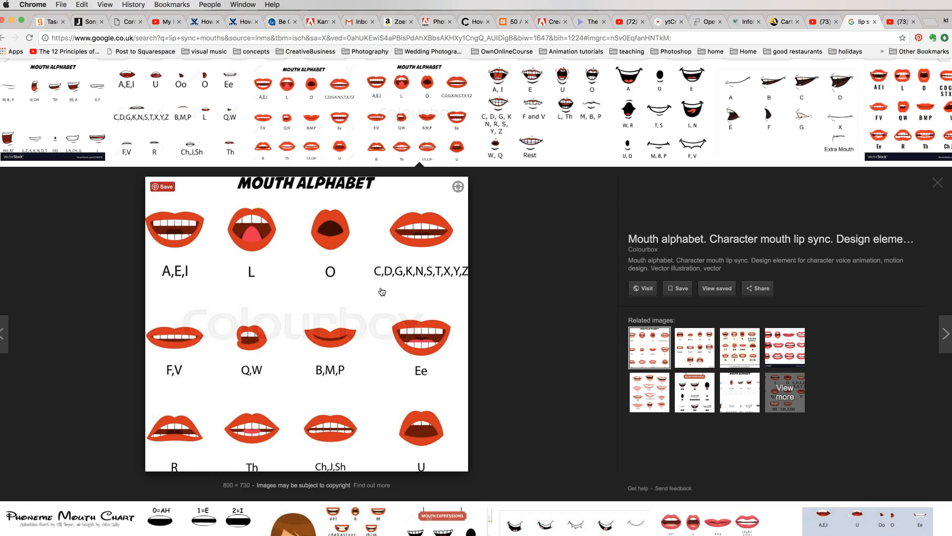
click(938, 185)
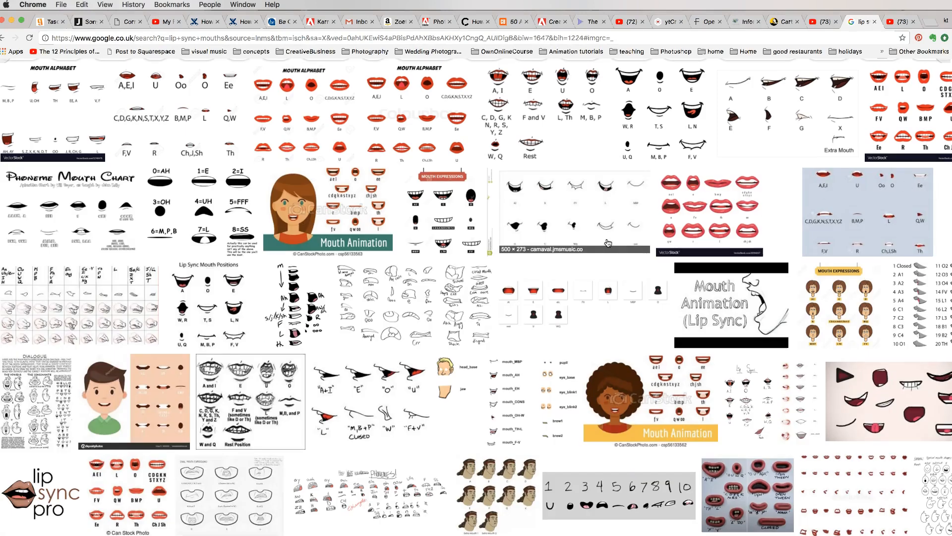
Preview the nine-mouth Lip Syncing chart from Pinterest and examine its mouth shapes from A, O, E to F, V.
scroll(608, 242, up, 2)
click(666, 154)
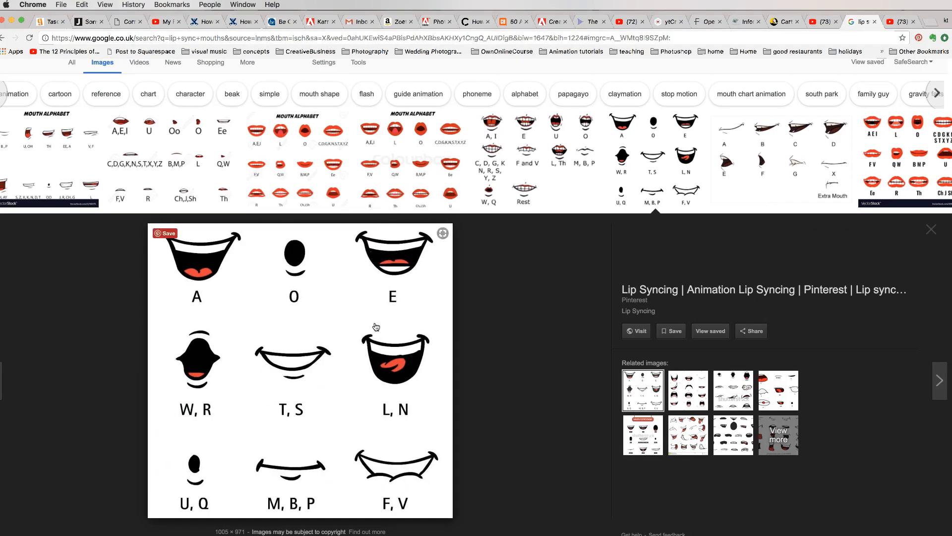
scroll(376, 325, up, 2)
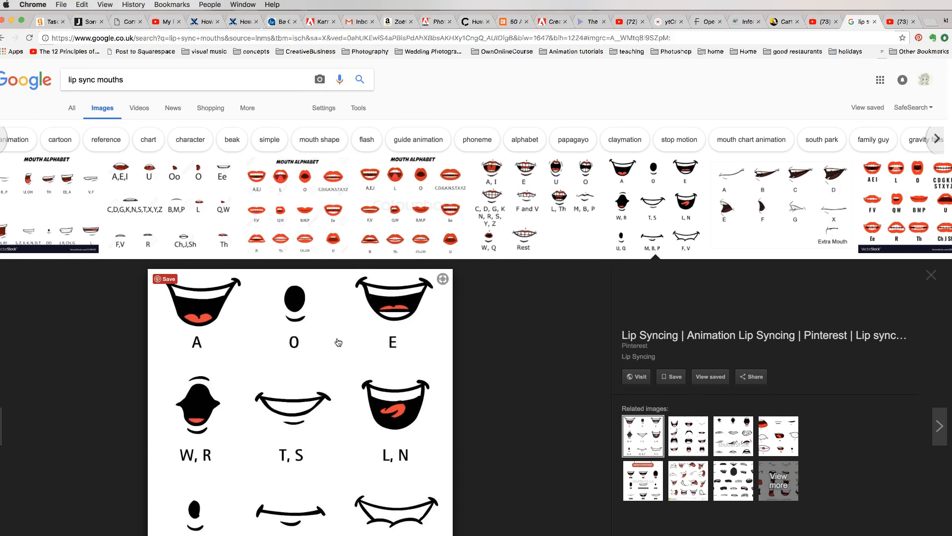
scroll(339, 343, down, 1)
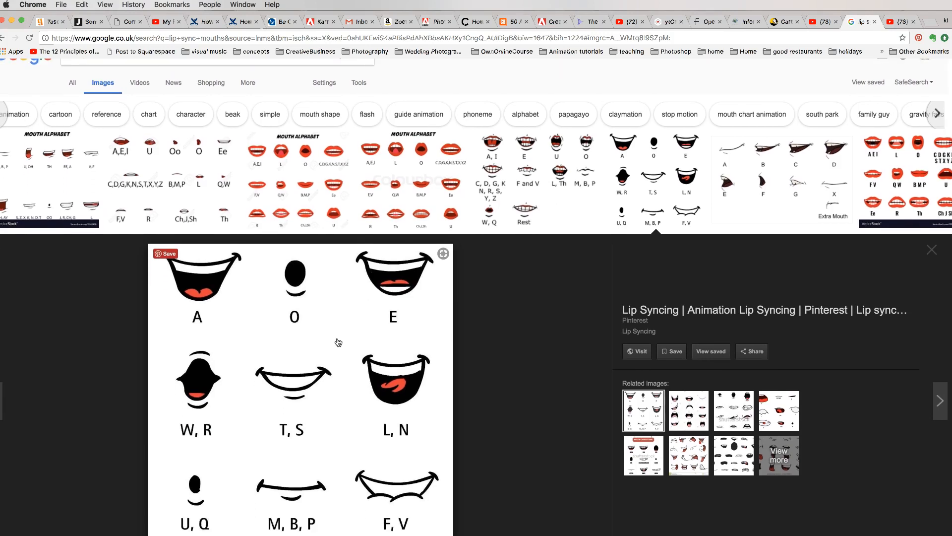
scroll(339, 342, down, 1)
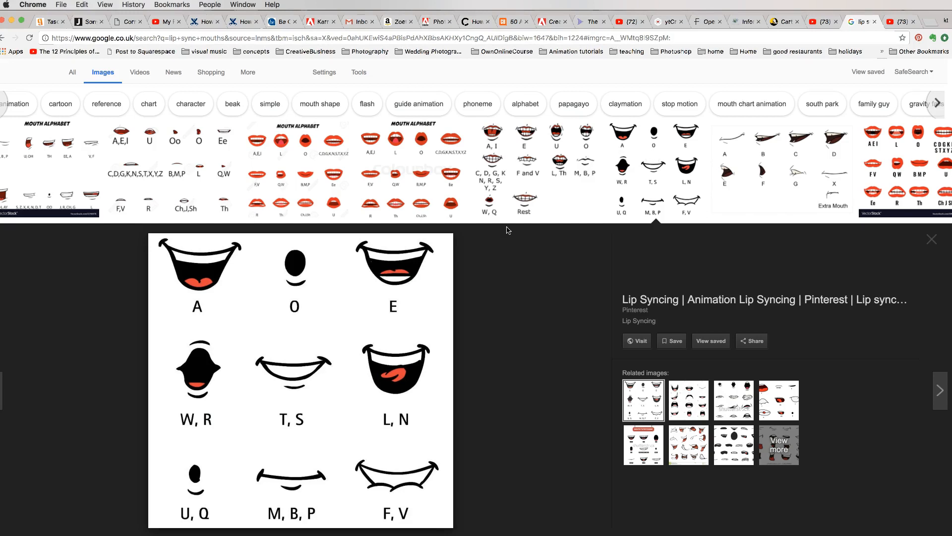
scroll(326, 307, up, 2)
Save the previewed mouth chart as the JPEG image phonemes in the 2danimation folder and close the preview.
right_click(330, 333)
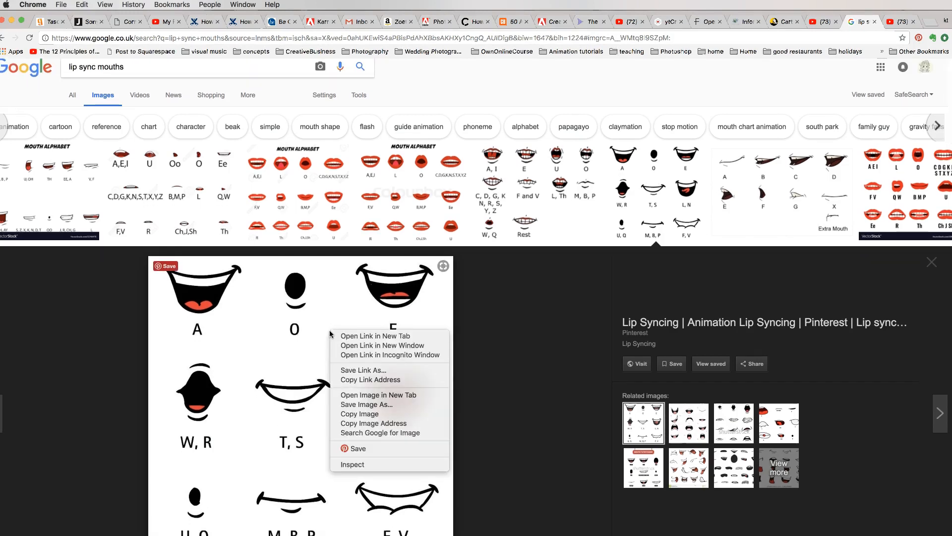
click(375, 405)
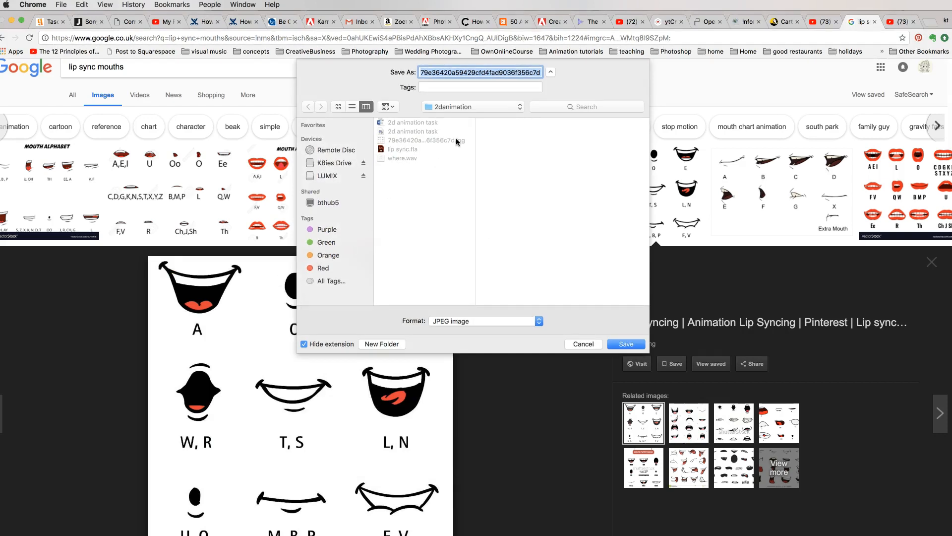
text(m)
key(BackSpace)
text(phonemes)
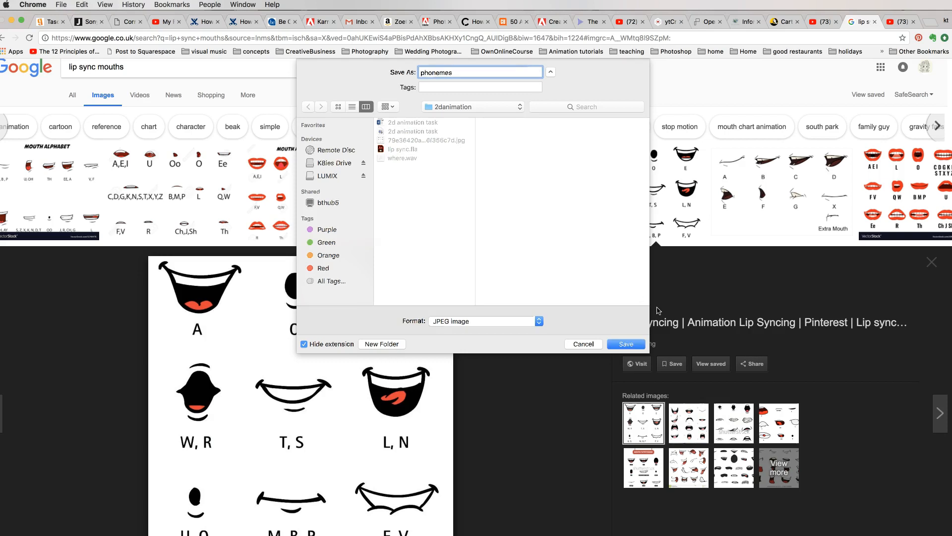
click(626, 343)
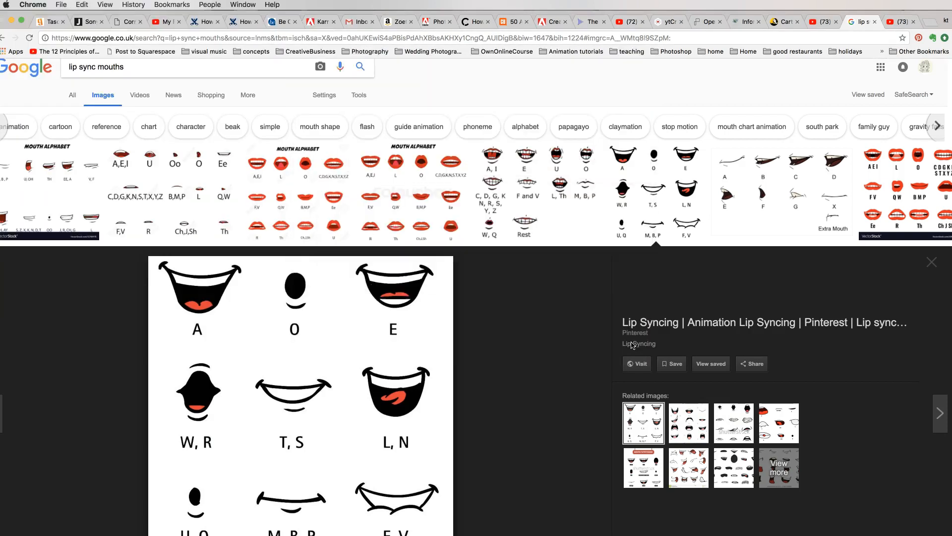
right_click(339, 356)
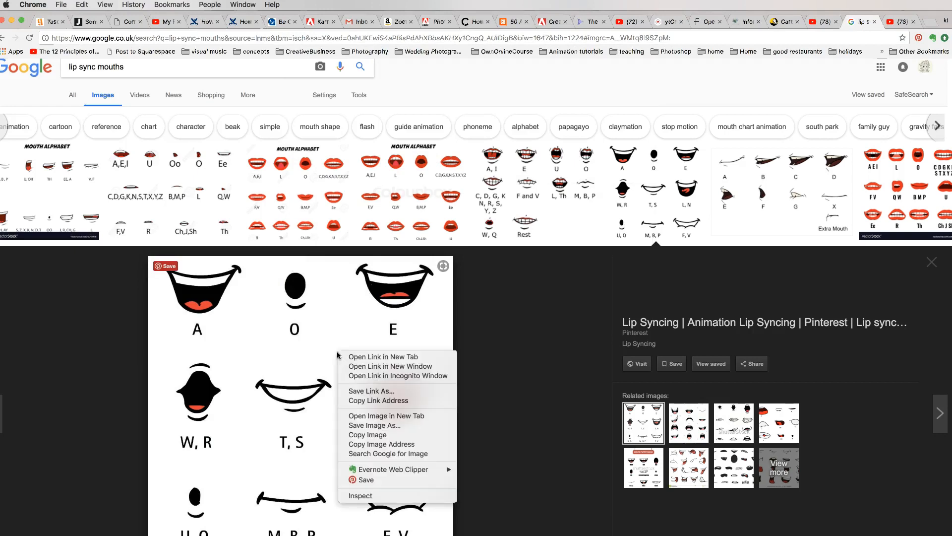
click(520, 367)
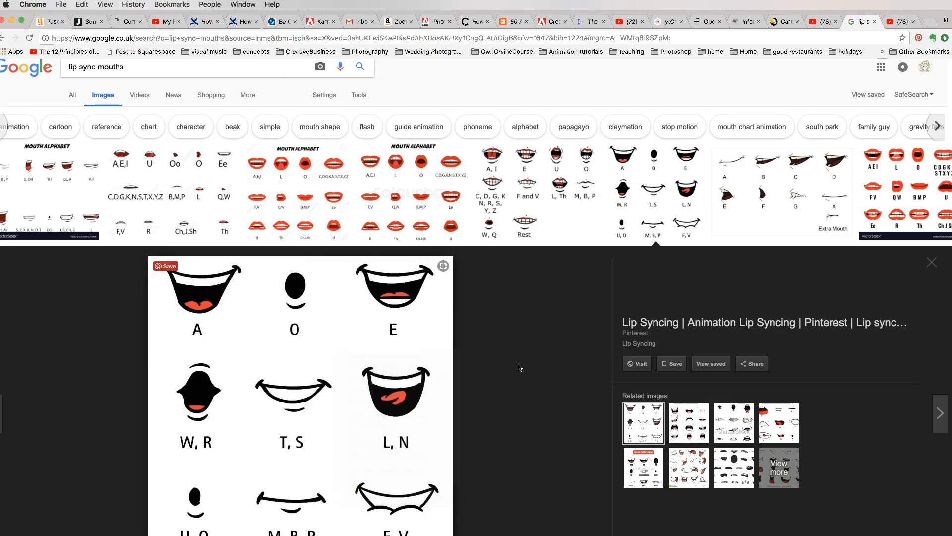
click(925, 263)
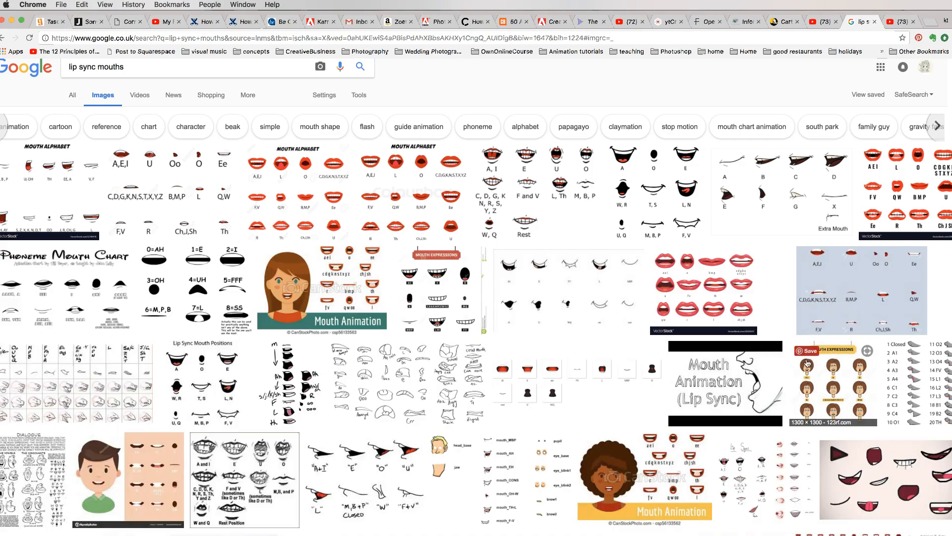
Switch to Animate CC, import the mouth chart image to the library, and place it on the stage beside the blue face.
key(super+Tab)
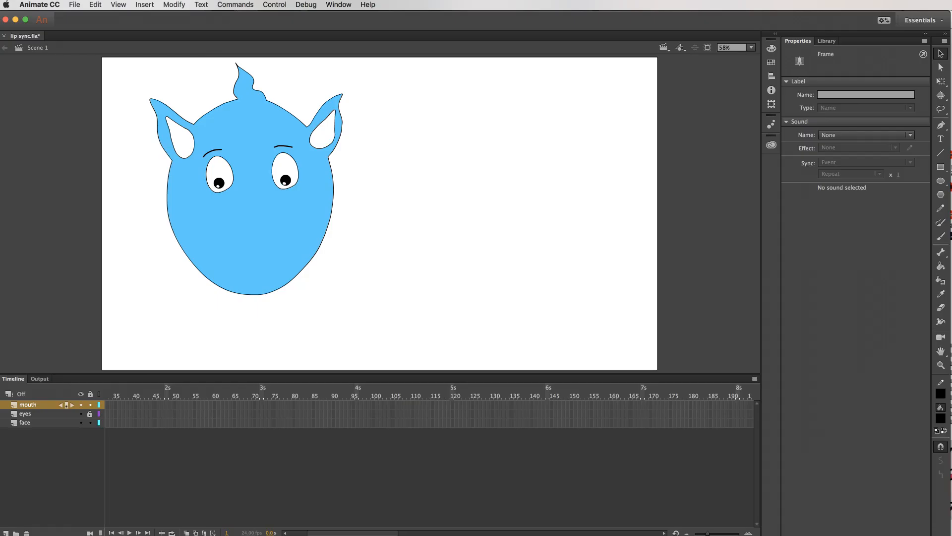
click(75, 5)
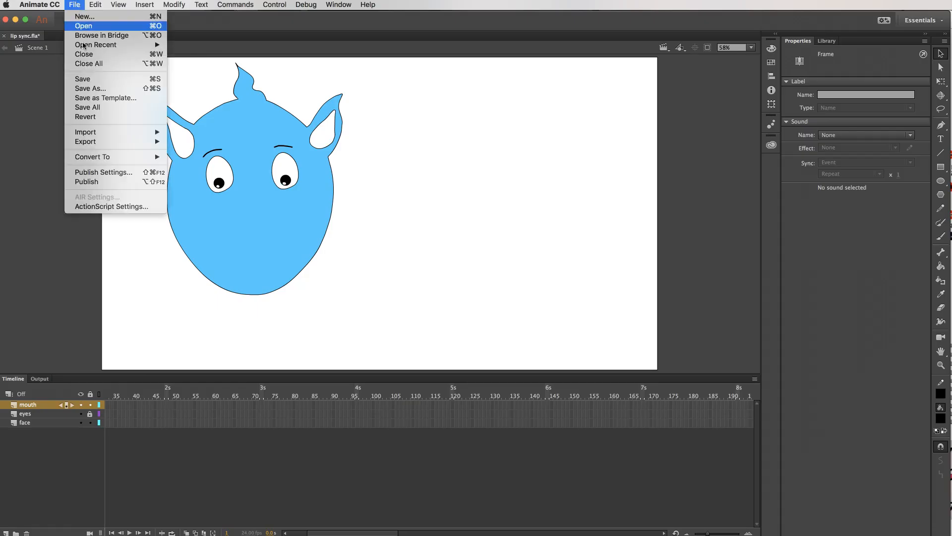
mouse_move(118, 133)
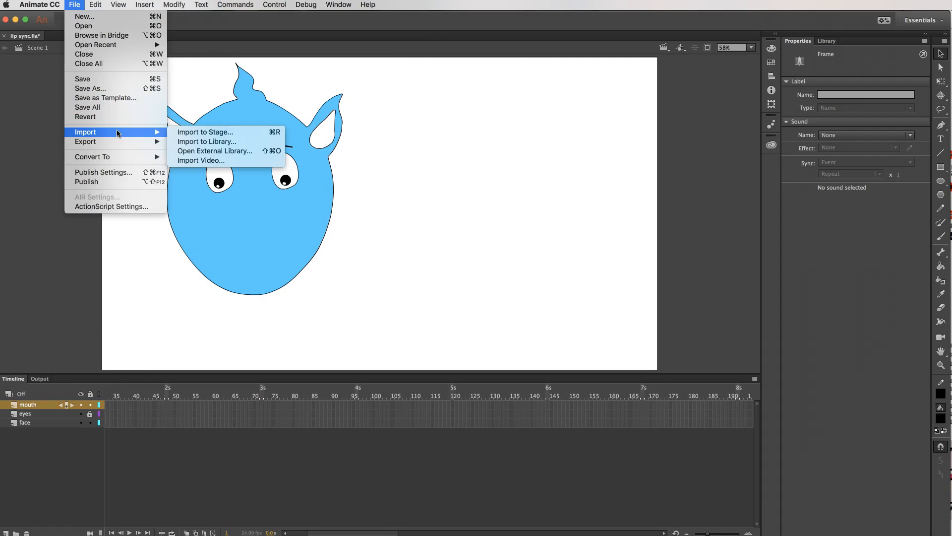
click(229, 142)
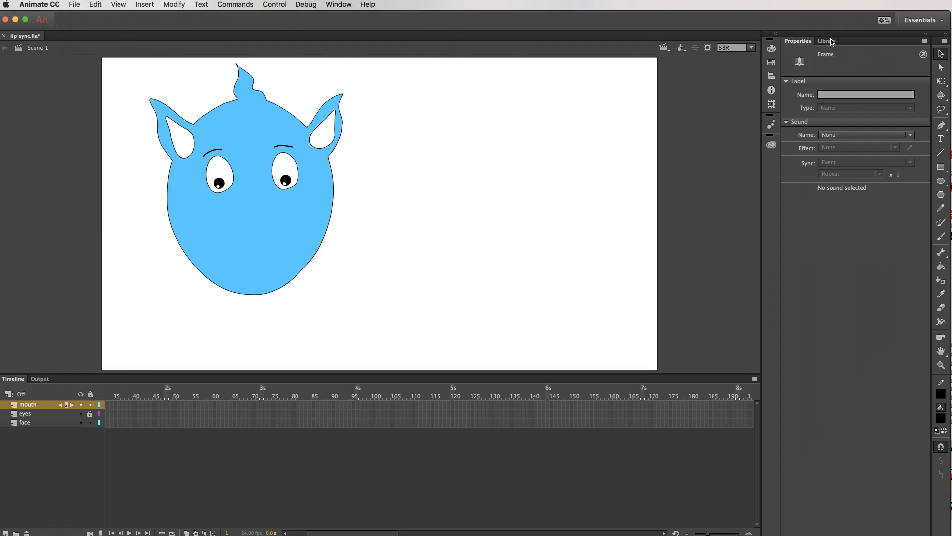
click(827, 41)
drag(797, 154, 542, 177)
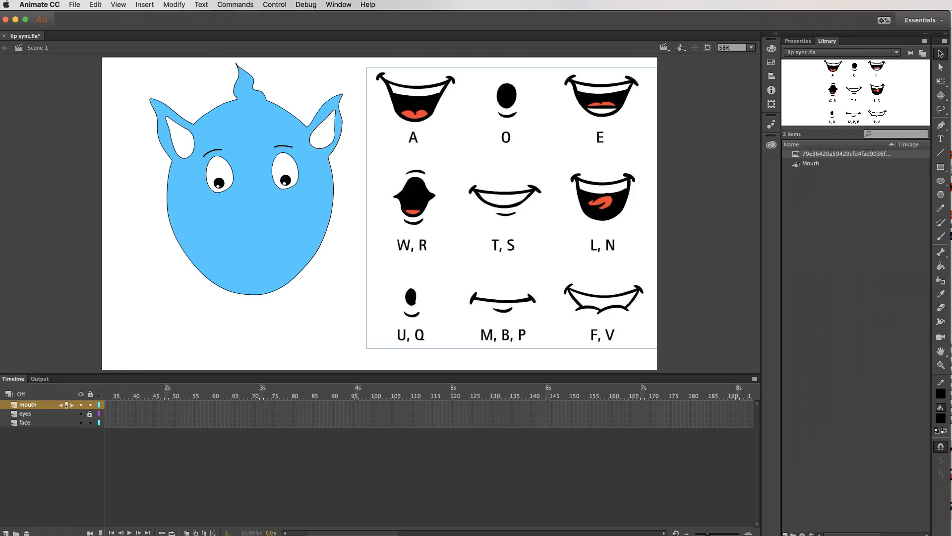
Draw an open smiling mouth with teeth and tongue lines below the face using the Brush tool, modelled on the chart.
click(943, 238)
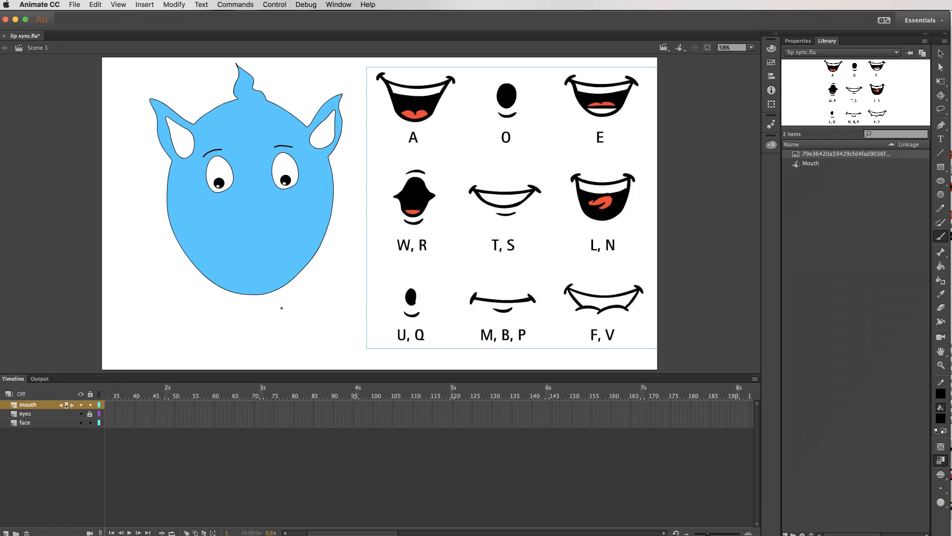
drag(310, 318, 336, 306)
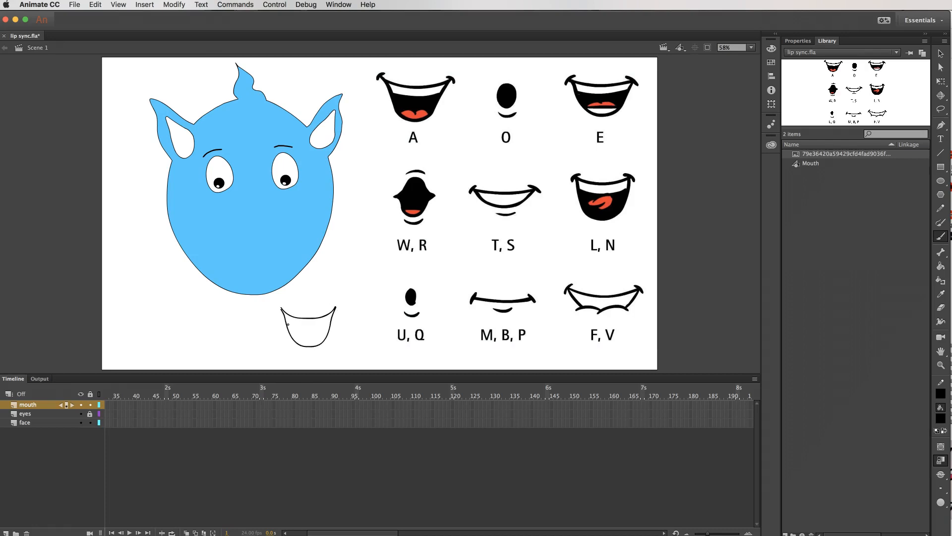
drag(331, 325, 332, 324)
Fill the drawn mouth's interior with black and its tongue with red, sampling both colours from the chart.
click(941, 295)
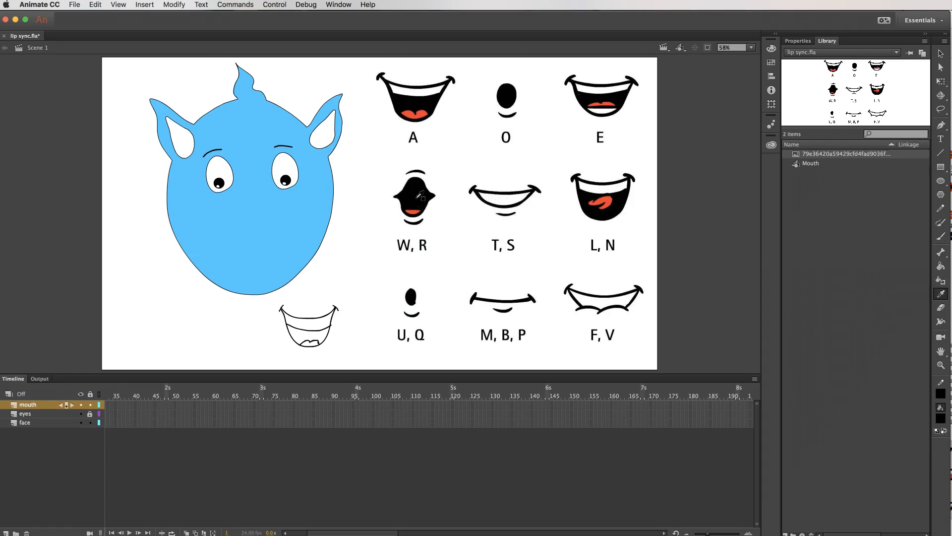
click(421, 195)
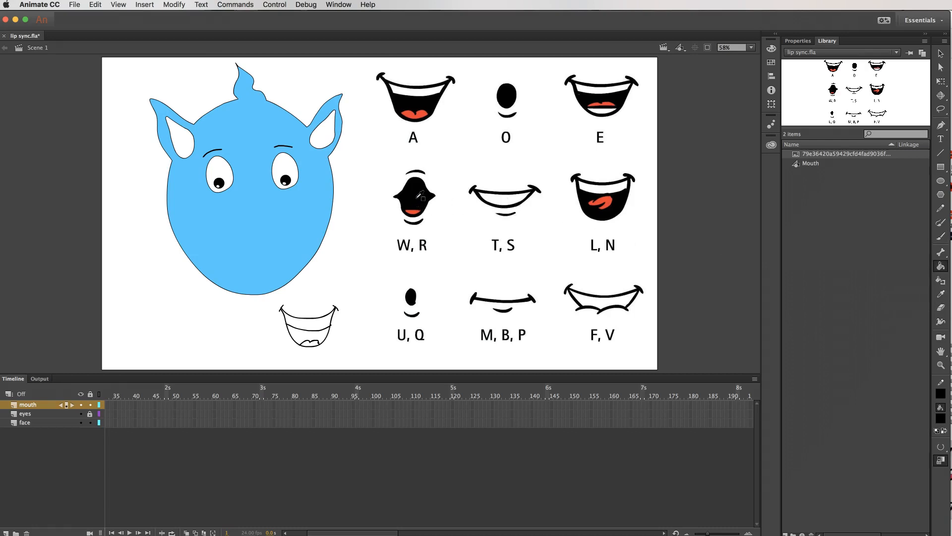
click(322, 335)
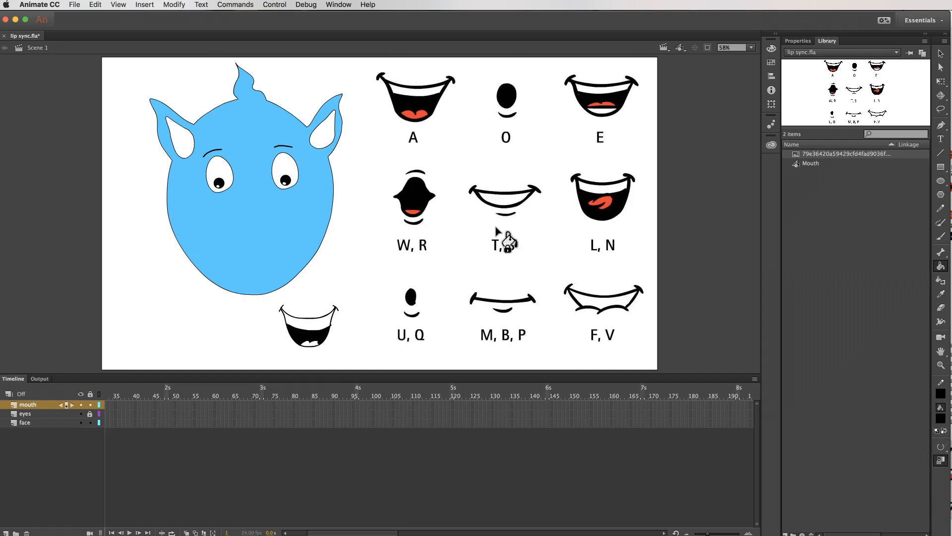
key(i)
click(607, 200)
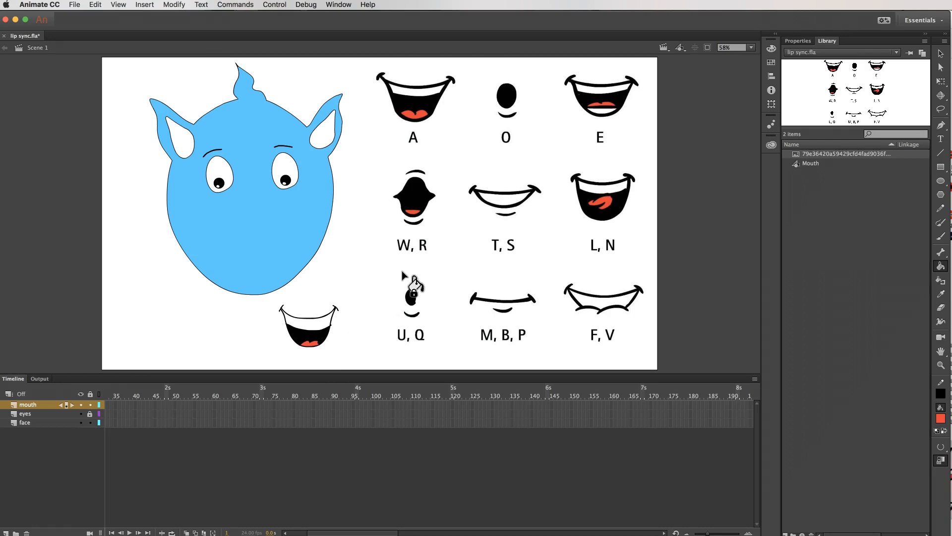
Shift the drawn mouth and the chart slightly right, and fill the mouth's teeth area with white sampled from the chart.
key(i)
click(617, 189)
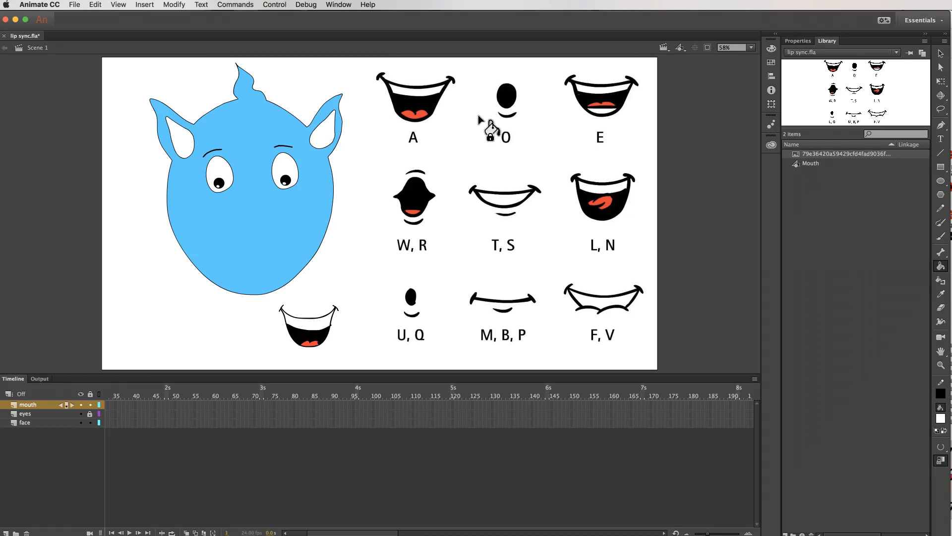
key(v)
drag(275, 299, 369, 360)
mouse_move(318, 331)
mouse_down()
mouse_move(242, 232)
mouse_move(324, 331)
mouse_up()
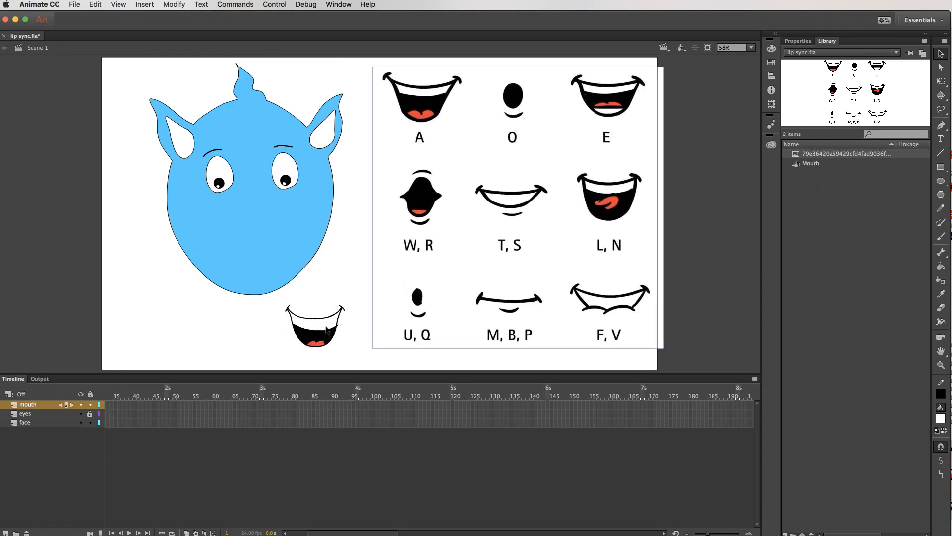
click(346, 289)
key(i)
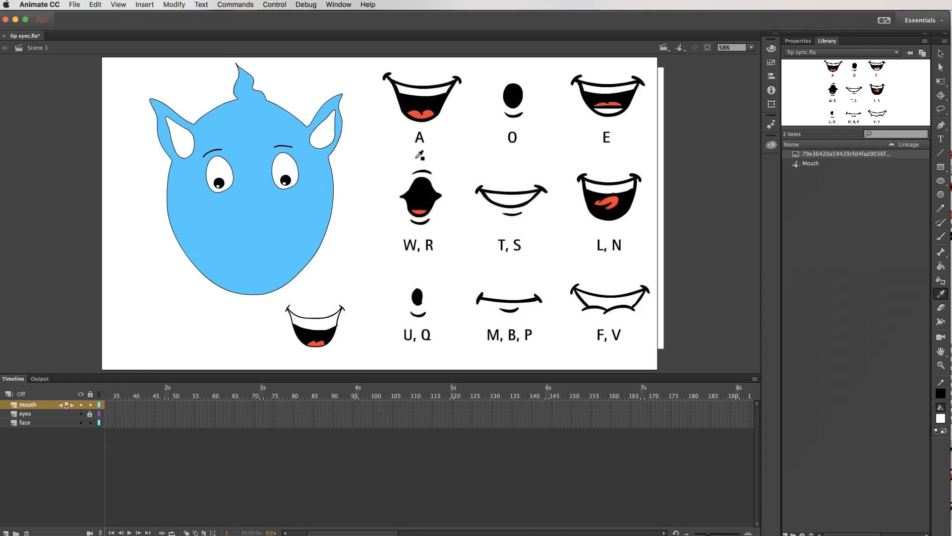
click(417, 91)
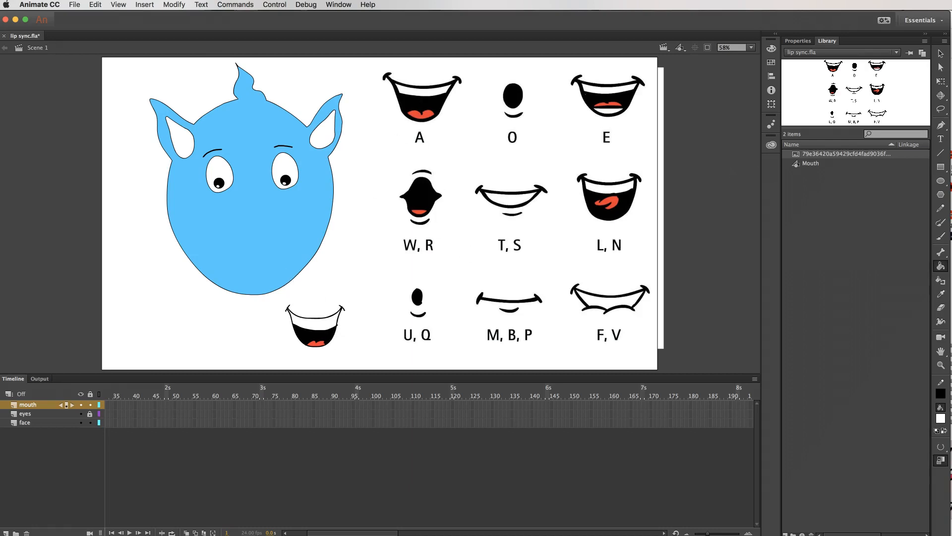
Convert the whole drawn mouth into a graphic symbol named mouth1.
click(940, 54)
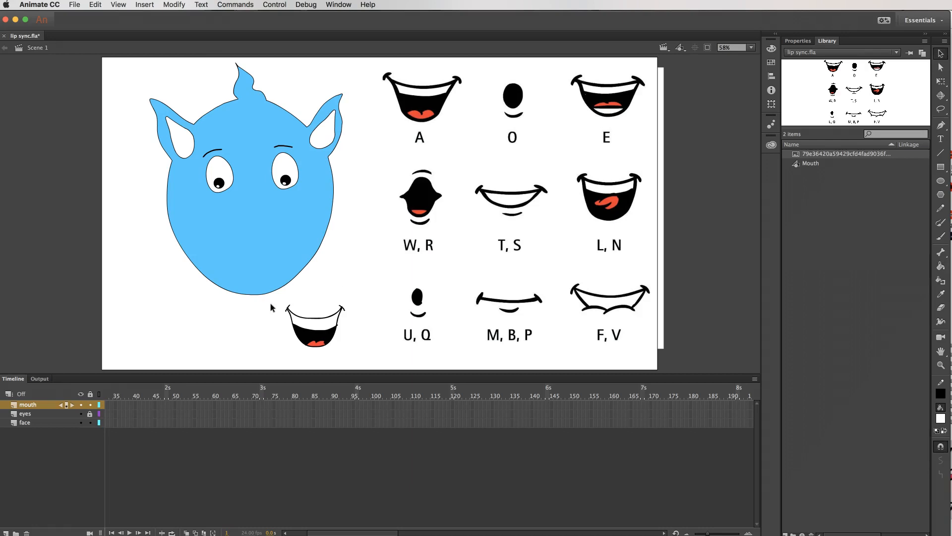
drag(278, 298, 357, 357)
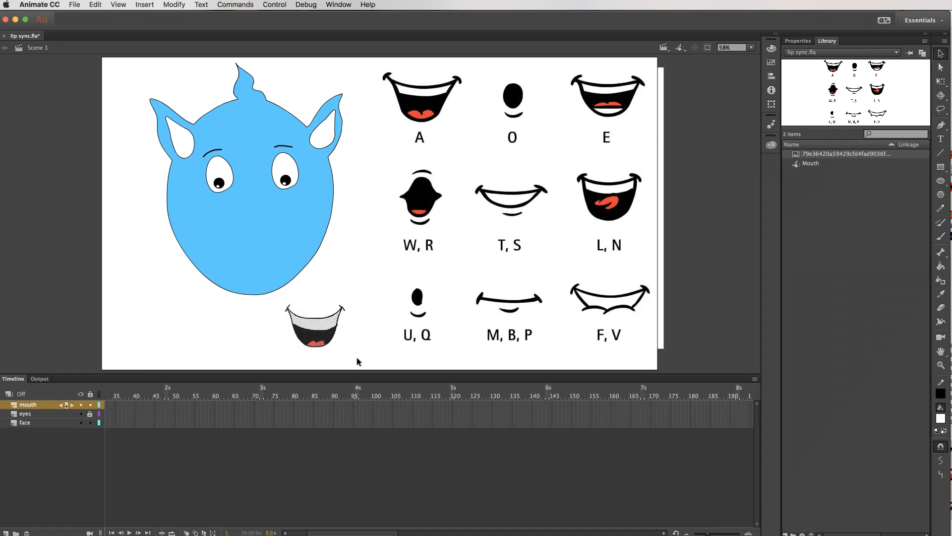
click(174, 5)
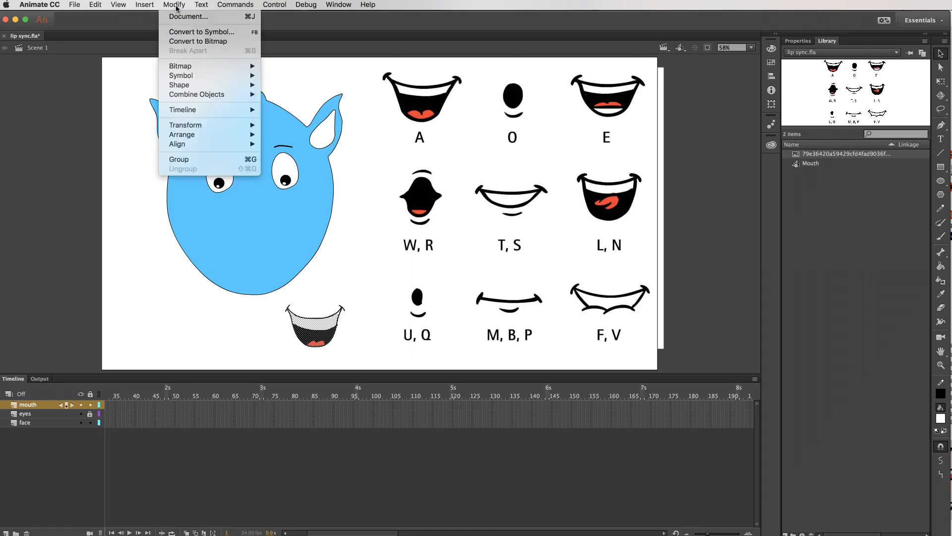
click(189, 32)
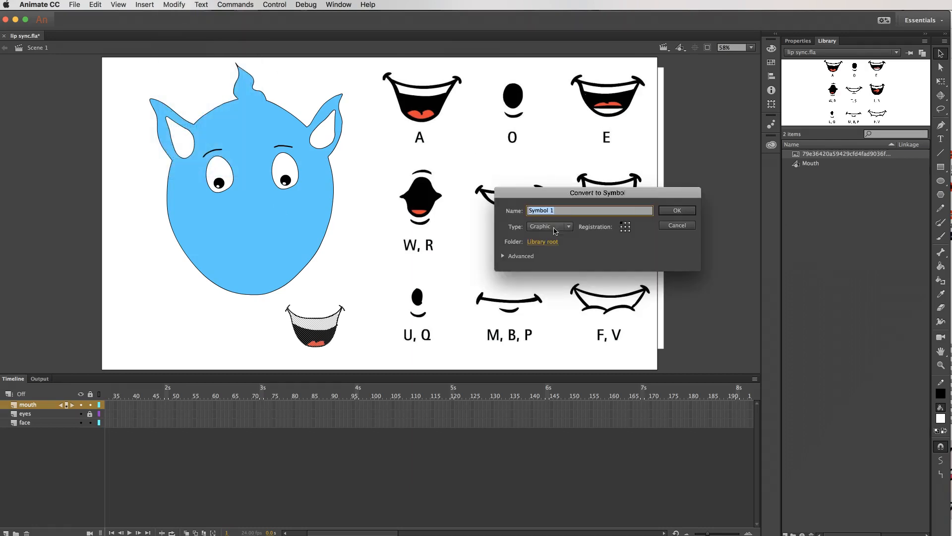
text(mouth1)
click(683, 211)
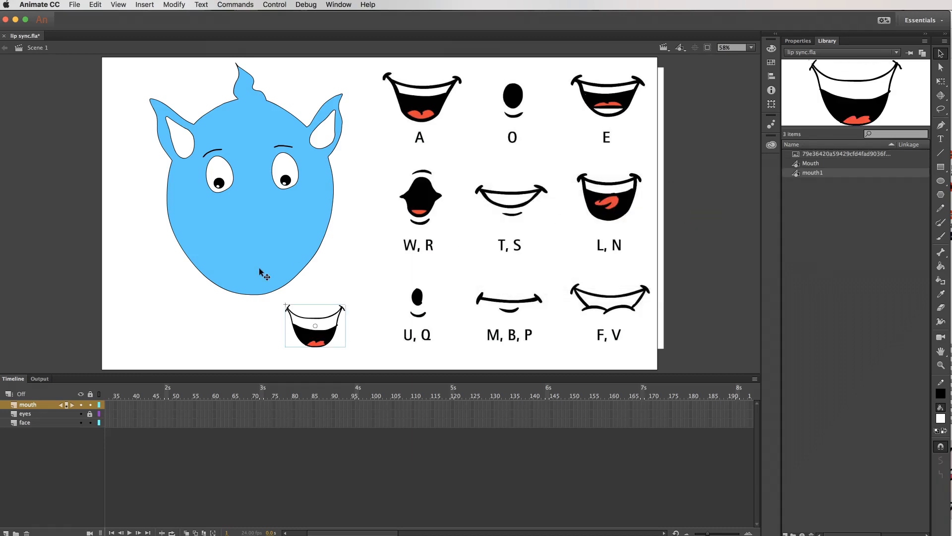
Delete the mouth1 instance from the stage and place the library's Mouth symbol centred on the lower part of the blue face.
drag(324, 323, 329, 326)
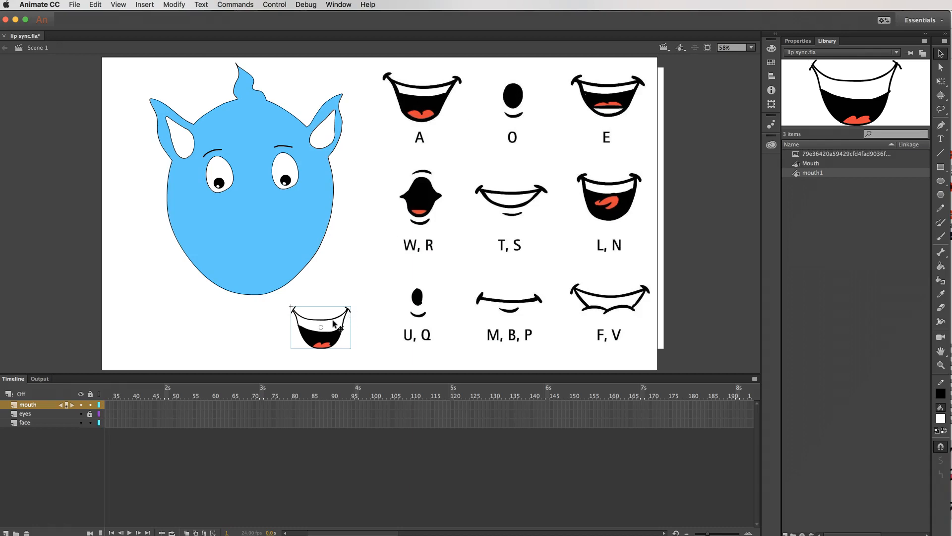
key(Delete)
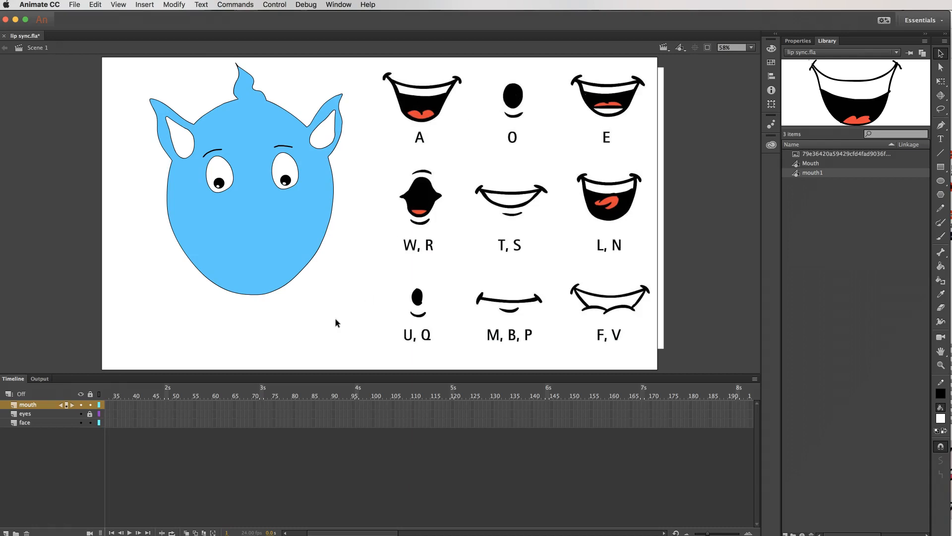
click(811, 163)
drag(878, 103, 267, 240)
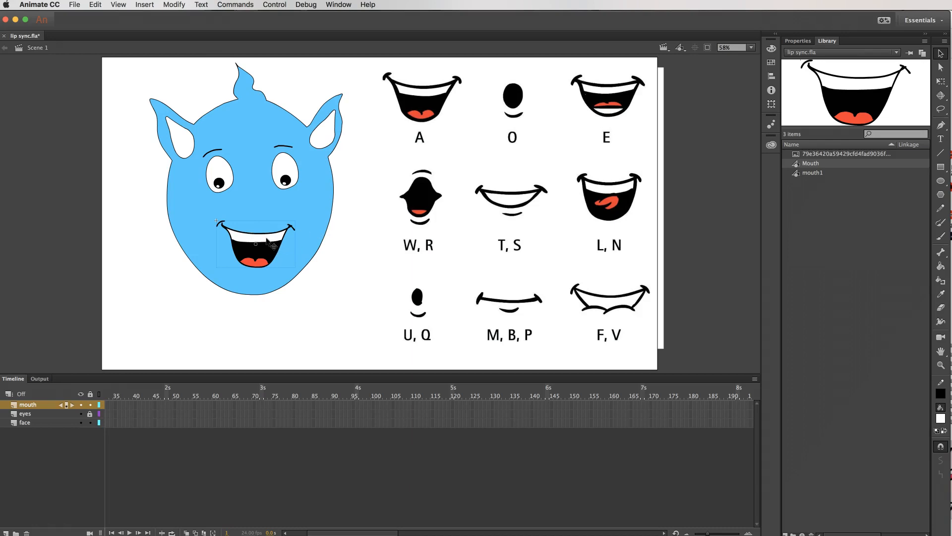
drag(267, 238, 266, 238)
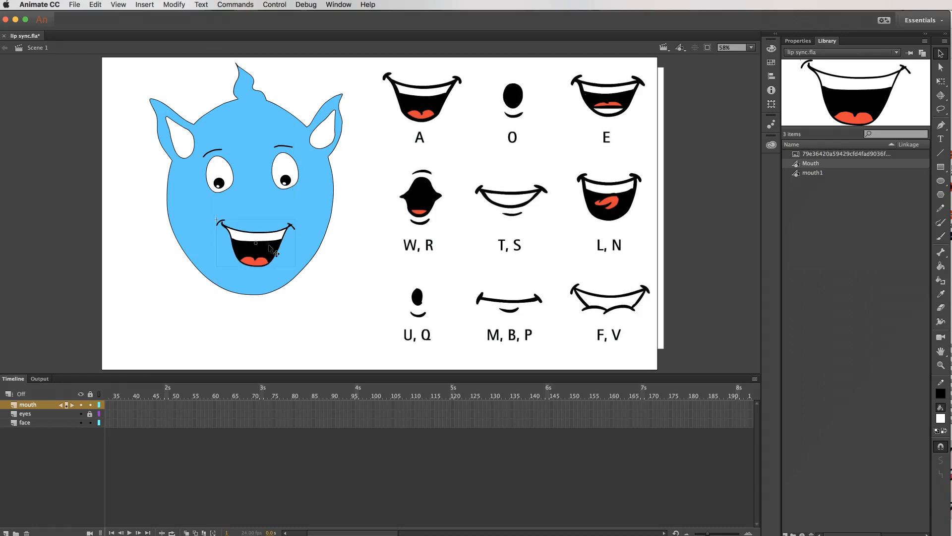
Open the Mouth symbol on the blue face for editing and rename its layer to mouth shapes.
double_click(269, 247)
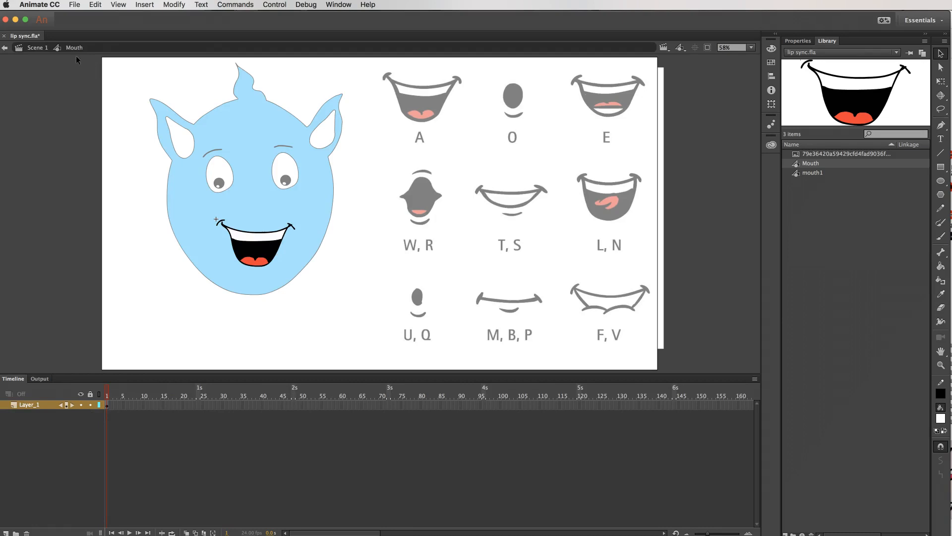
click(31, 48)
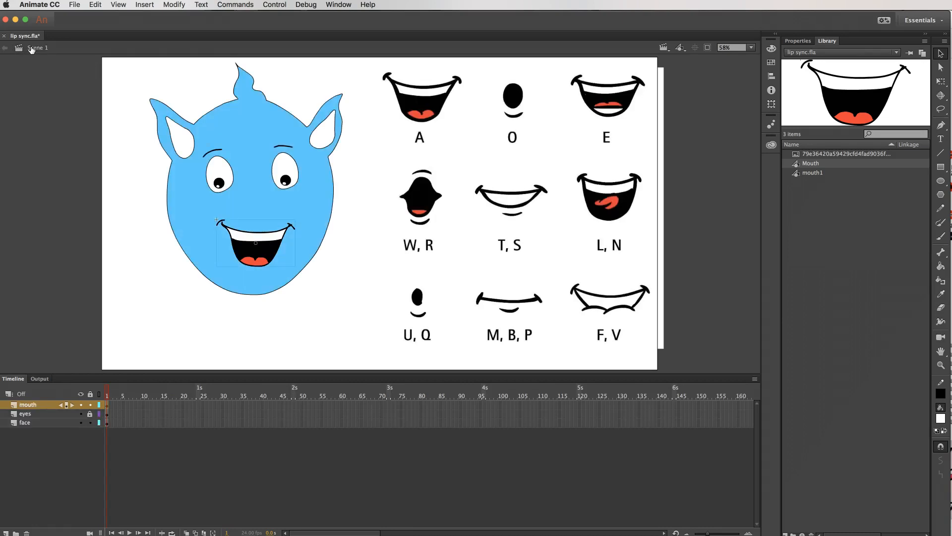
double_click(269, 245)
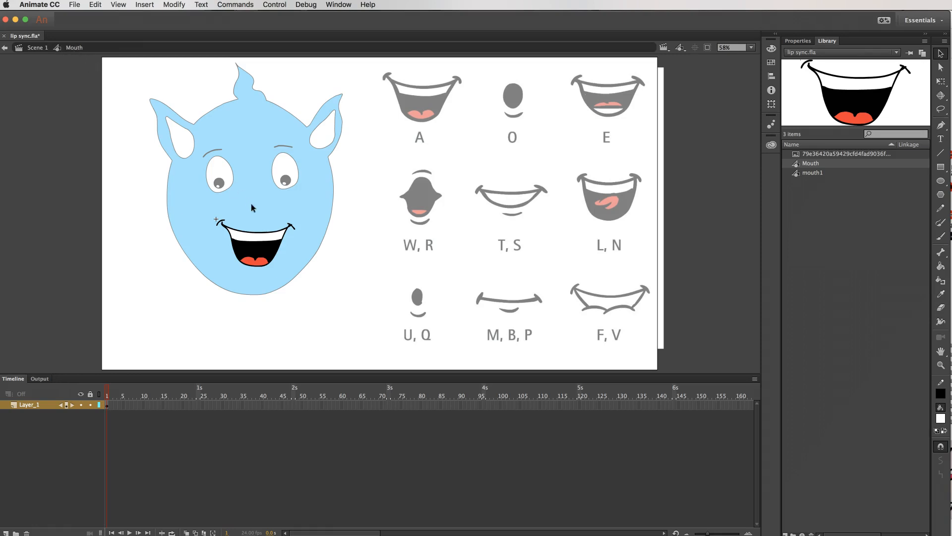
click(38, 406)
double_click(39, 405)
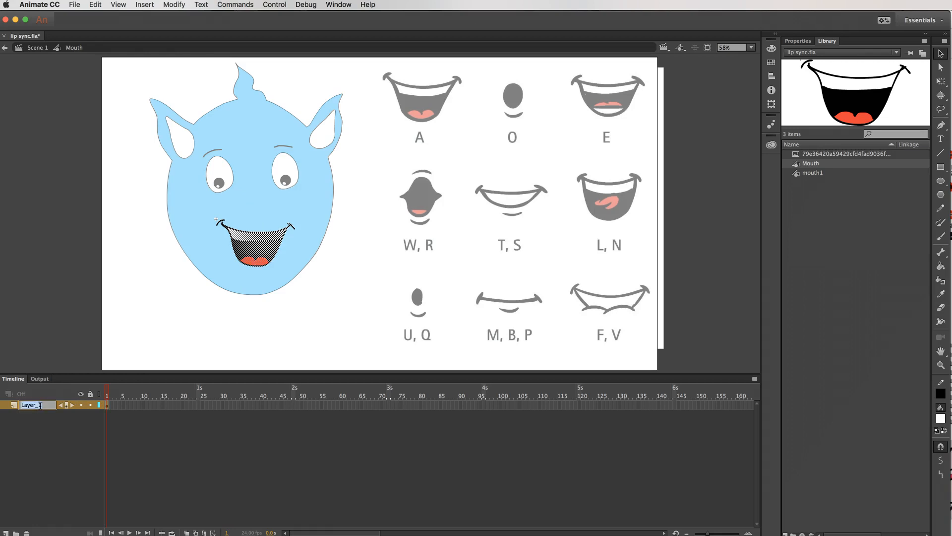
text(mouth shapes)
key(Return)
Insert a keyframe at frame 5 of the mouth shapes layer, clear its mouth artwork, and turn on onion skinning.
right_click(123, 406)
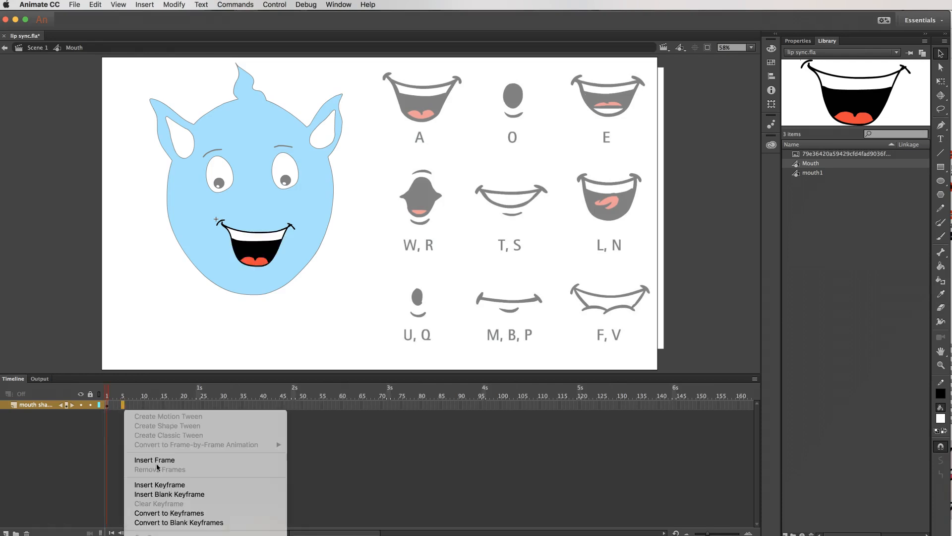
click(188, 488)
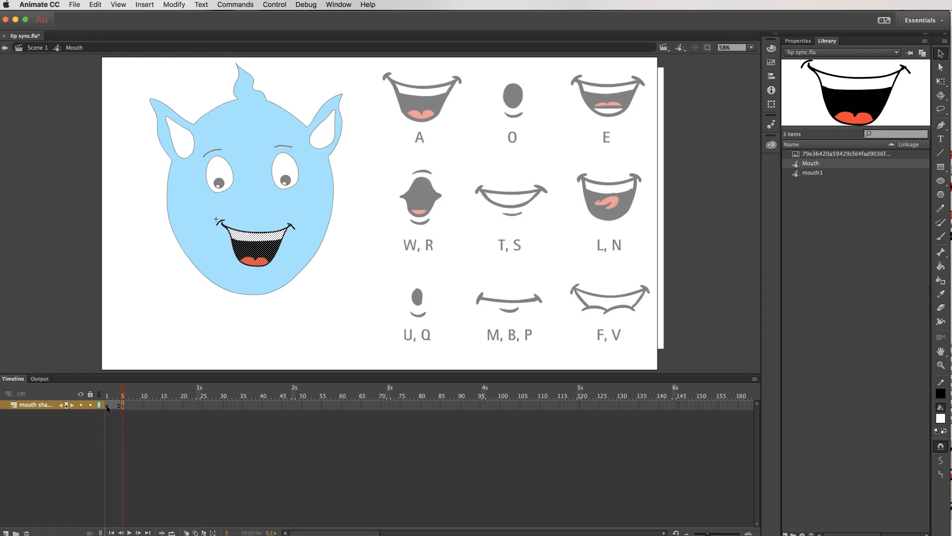
key(Delete)
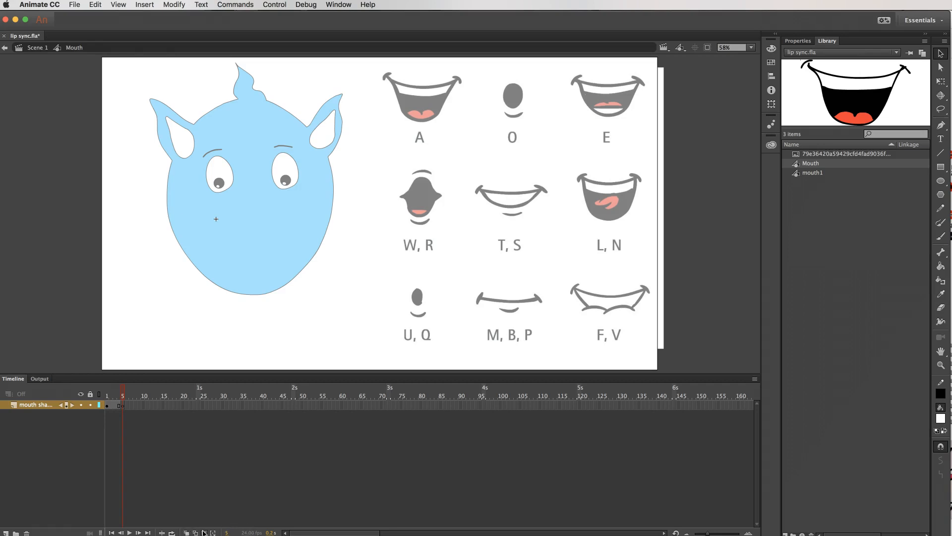
click(187, 532)
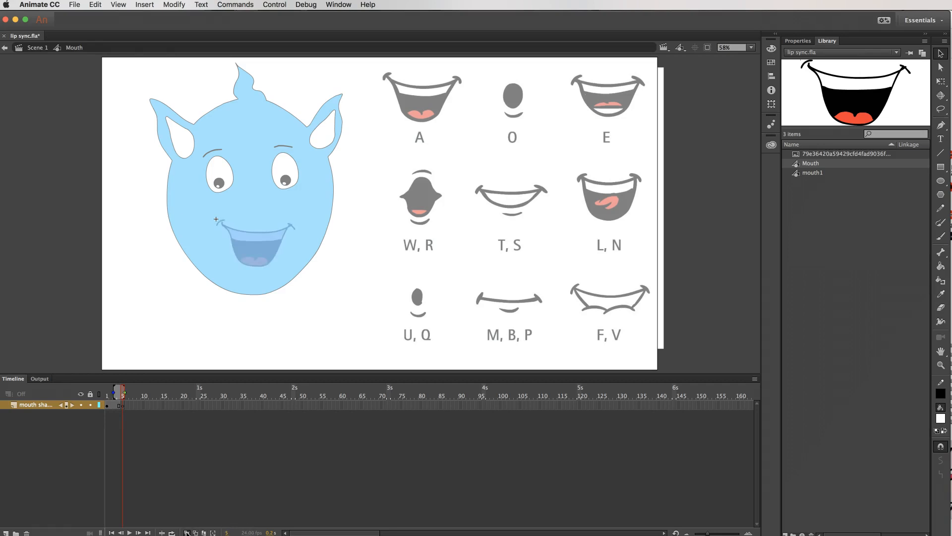
Label the keyframe at frame 1 of the mouth shapes layer as A.
click(108, 406)
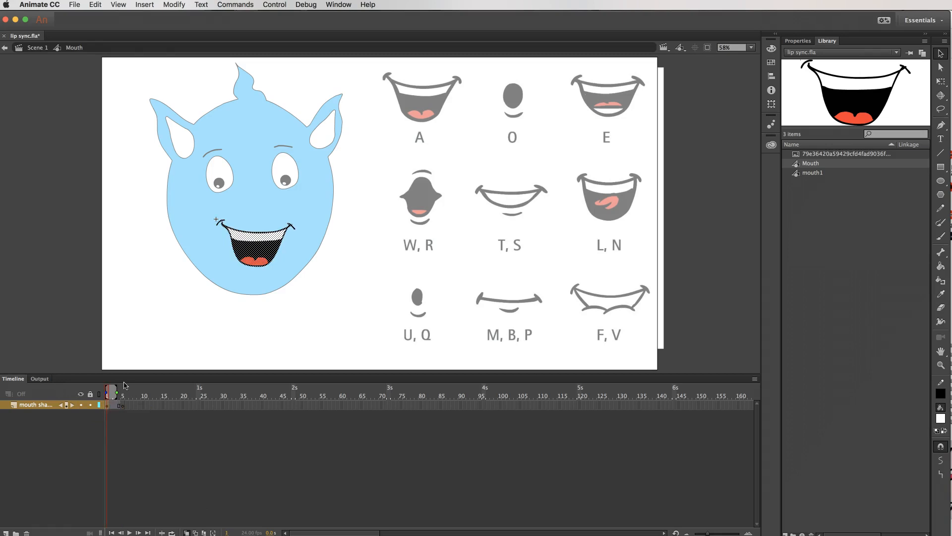
click(798, 41)
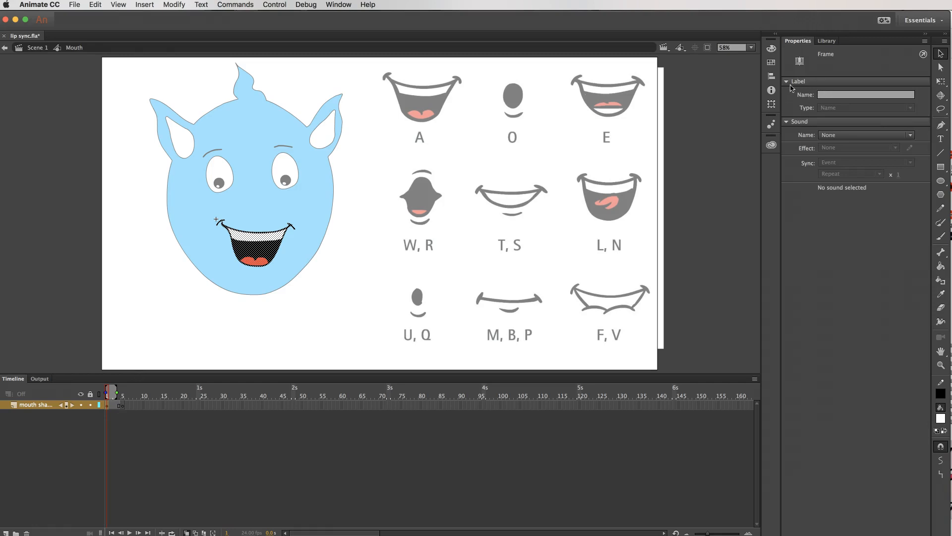
click(788, 82)
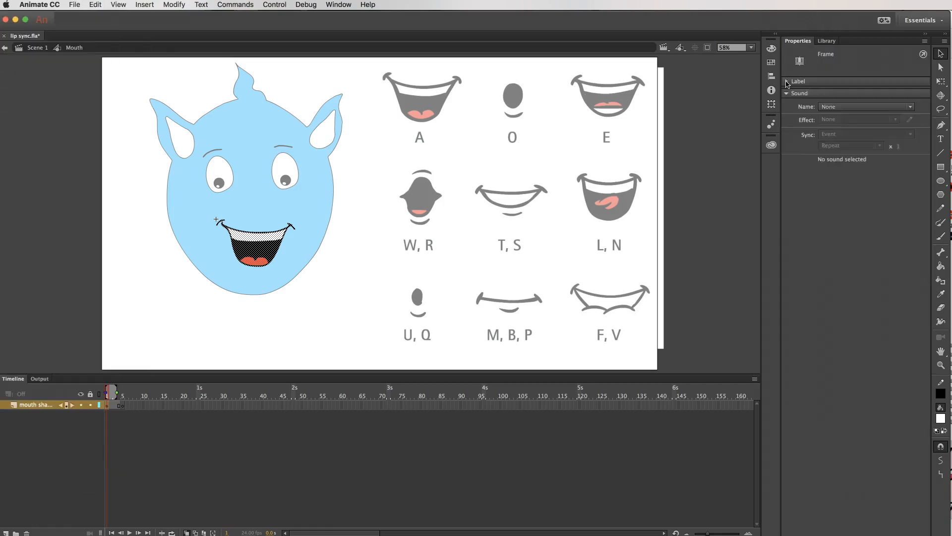
click(787, 82)
click(834, 96)
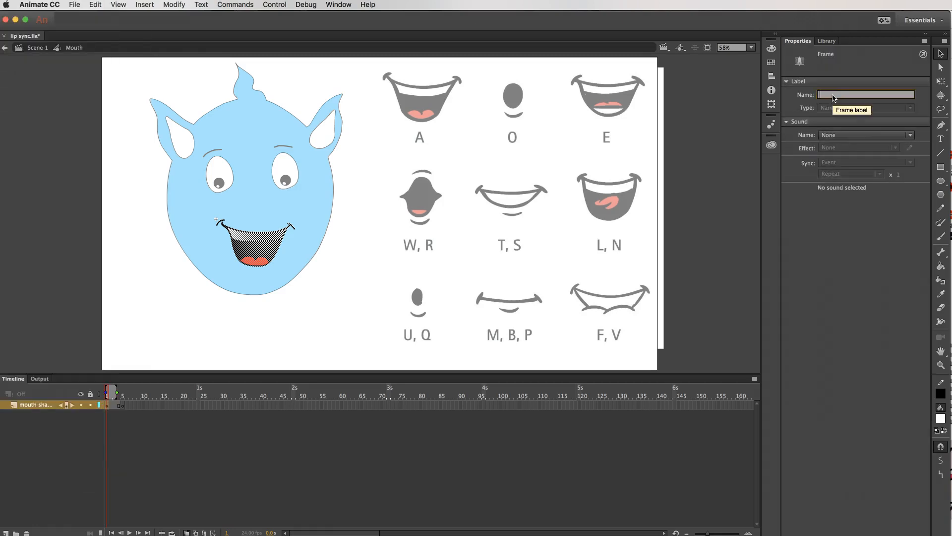
text(A)
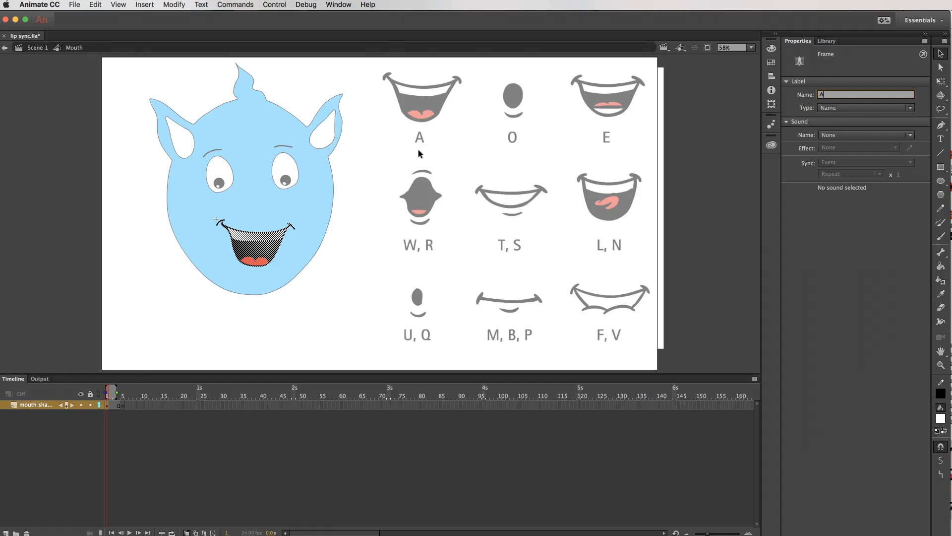
On frame 5, trace the chart's O mouth with a black brush and fill its oval with black.
click(123, 406)
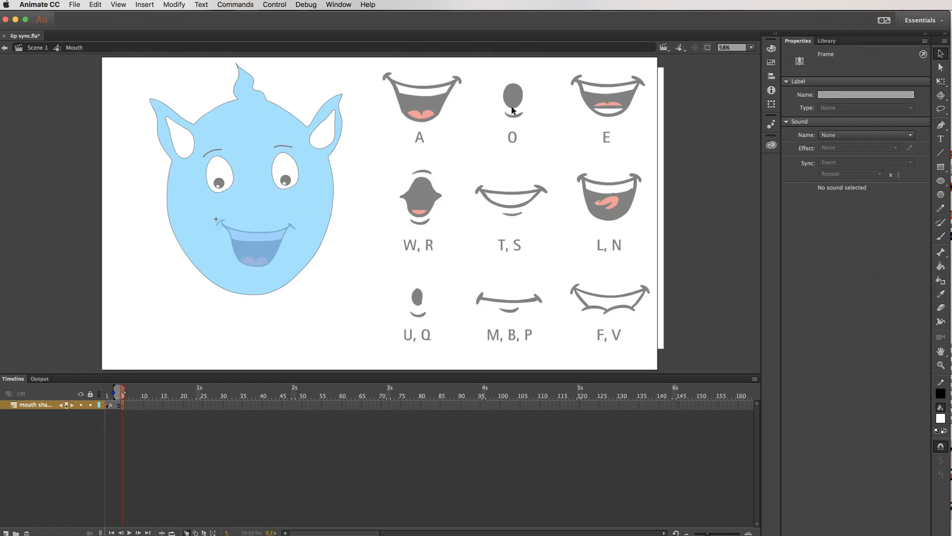
click(942, 238)
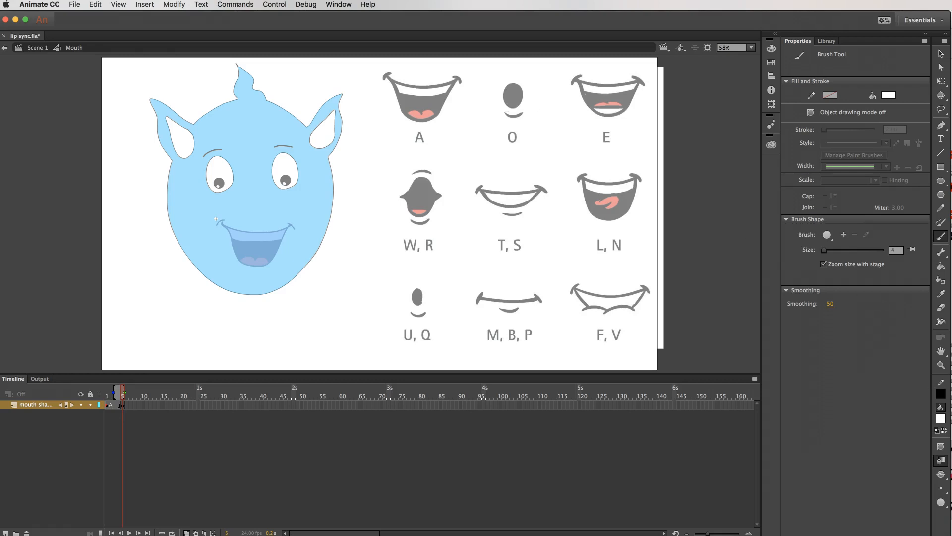
click(941, 420)
click(950, 441)
mouse_move(515, 88)
mouse_down()
mouse_move(508, 116)
mouse_move(524, 113)
mouse_up()
key(k)
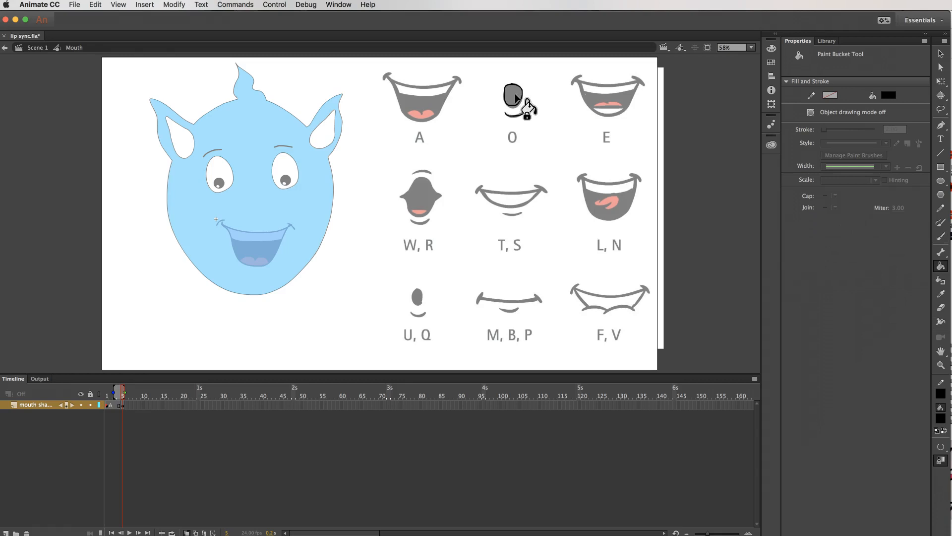
click(517, 95)
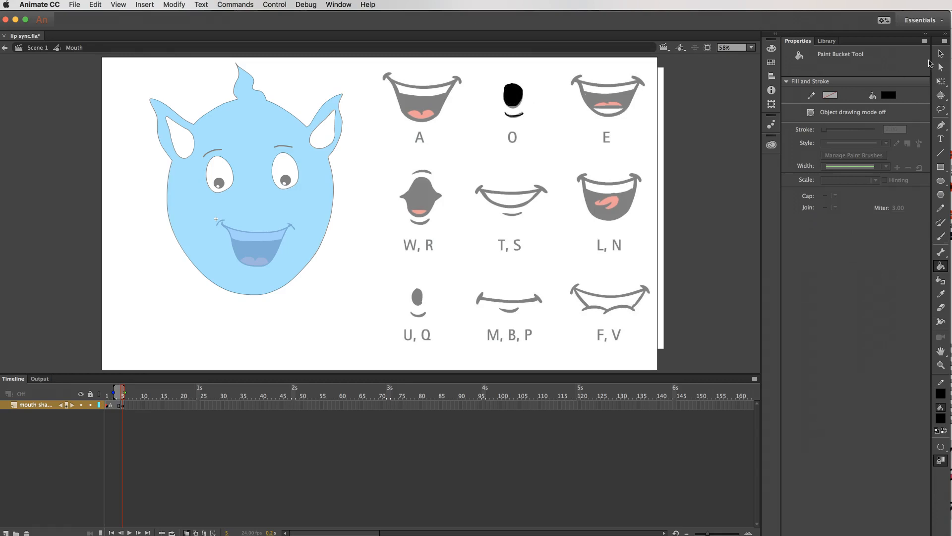
Move the traced O mouth onto the blue face, centred over the onion-skinned A mouth.
click(941, 53)
drag(493, 76, 257, 244)
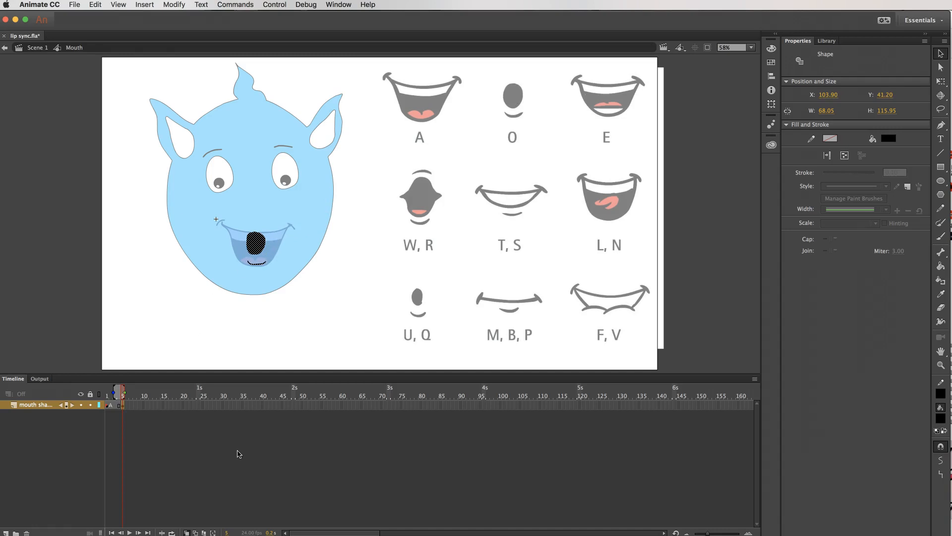
click(186, 532)
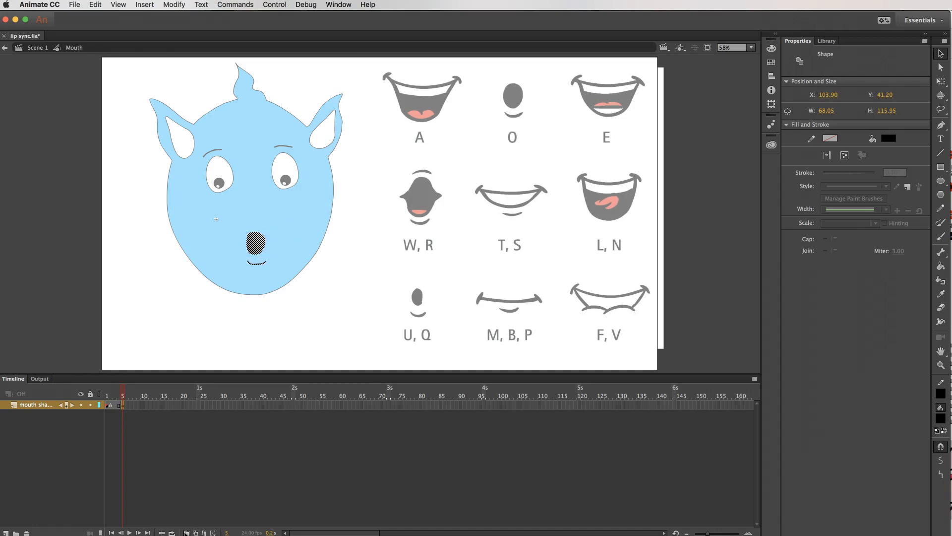
click(186, 532)
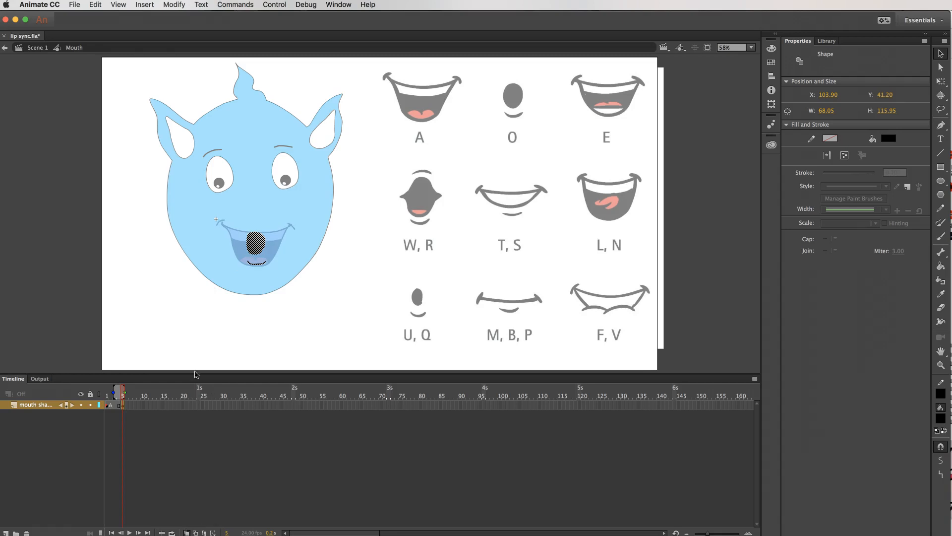
Insert a keyframe at frame 10 and label the frame 5 keyframe as O.
right_click(144, 405)
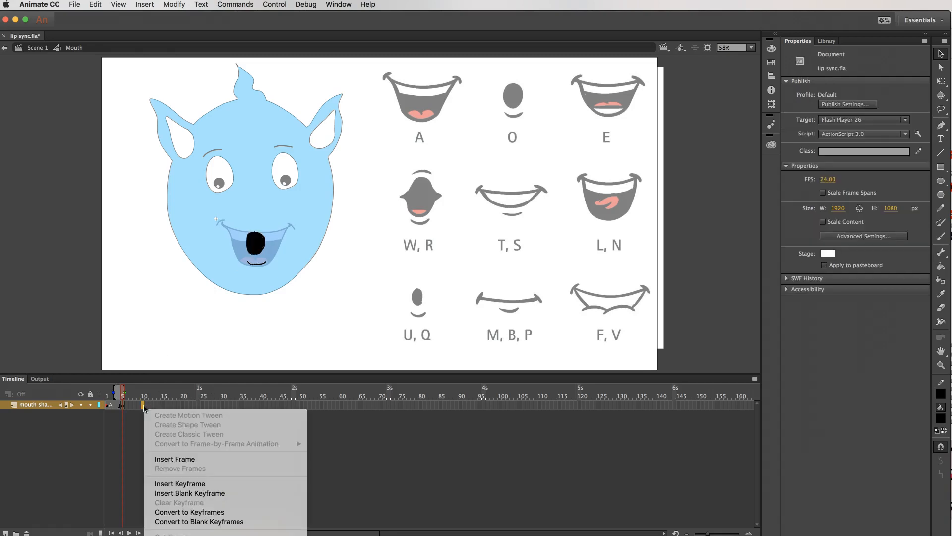
click(196, 484)
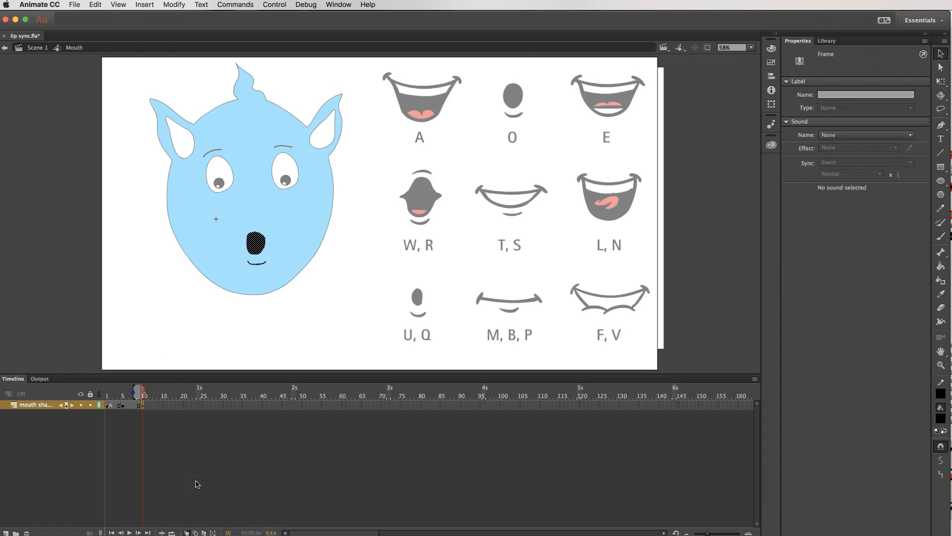
click(124, 405)
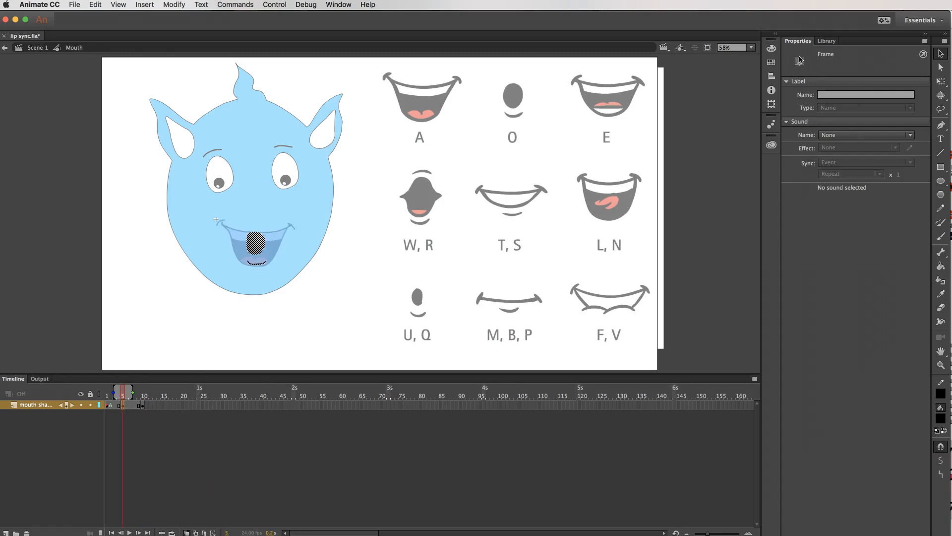
click(833, 94)
text(O)
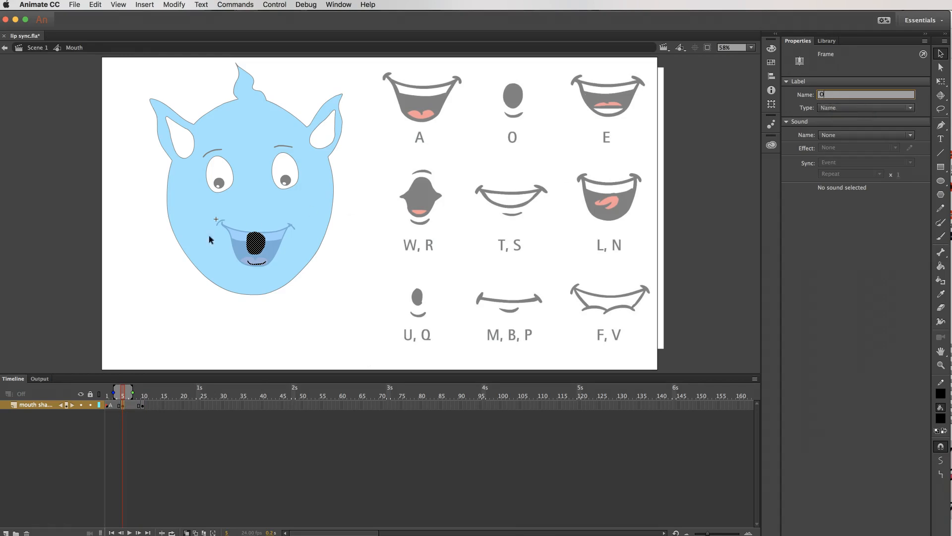
click(281, 311)
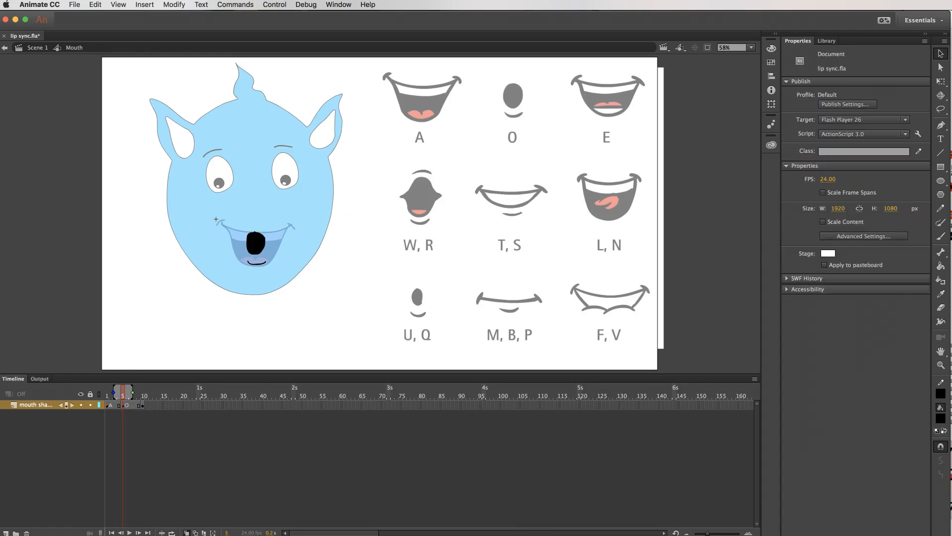
Clear the copied O mouth from the keyframe at frame 10.
click(68, 534)
click(142, 407)
click(144, 406)
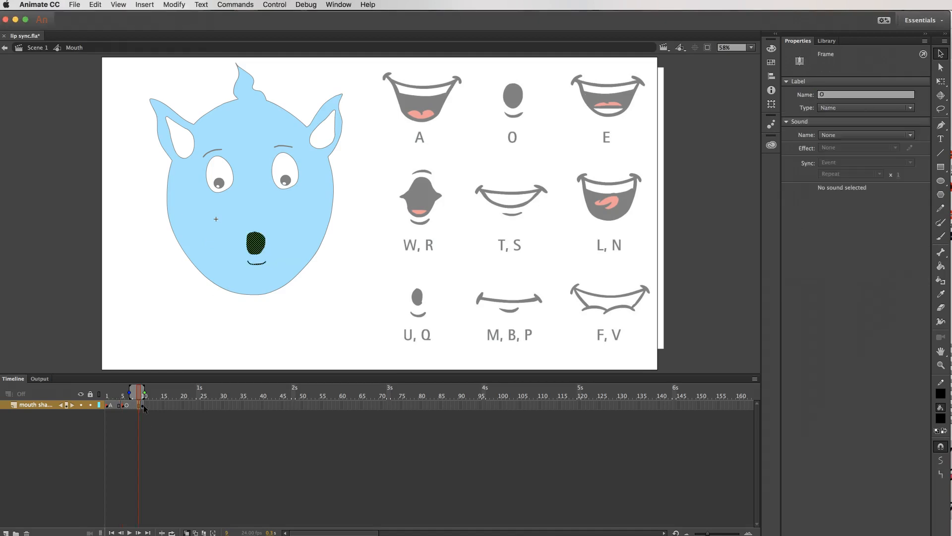
click(224, 423)
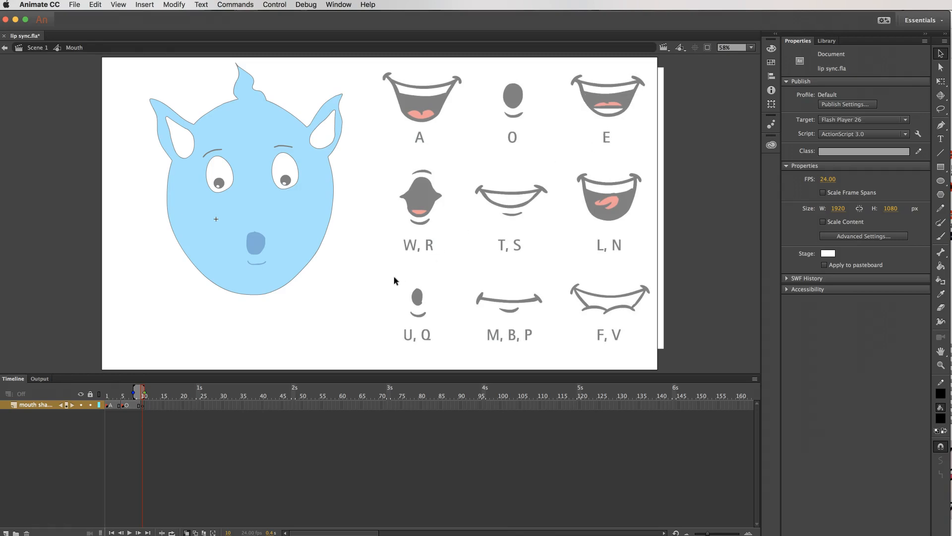
scroll(133, 433, right, 5)
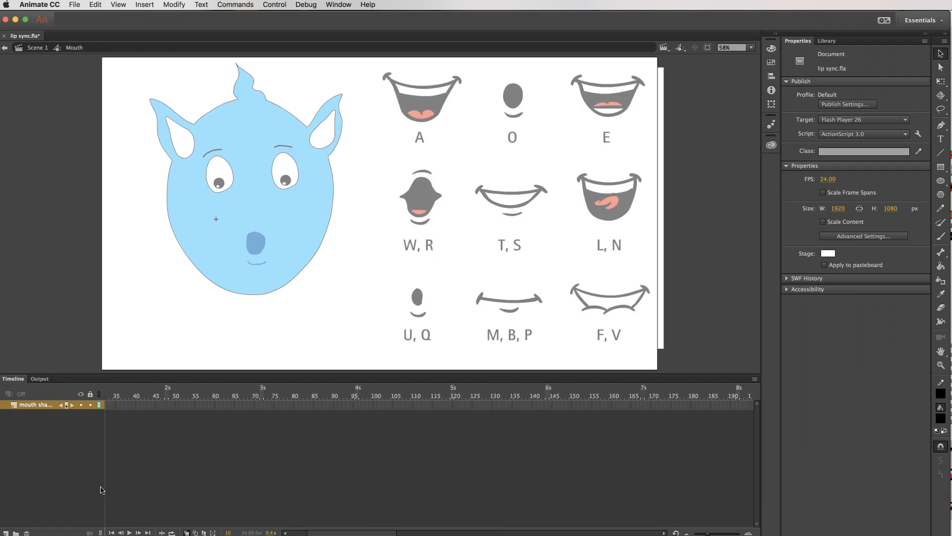
scroll(177, 500, left, 5)
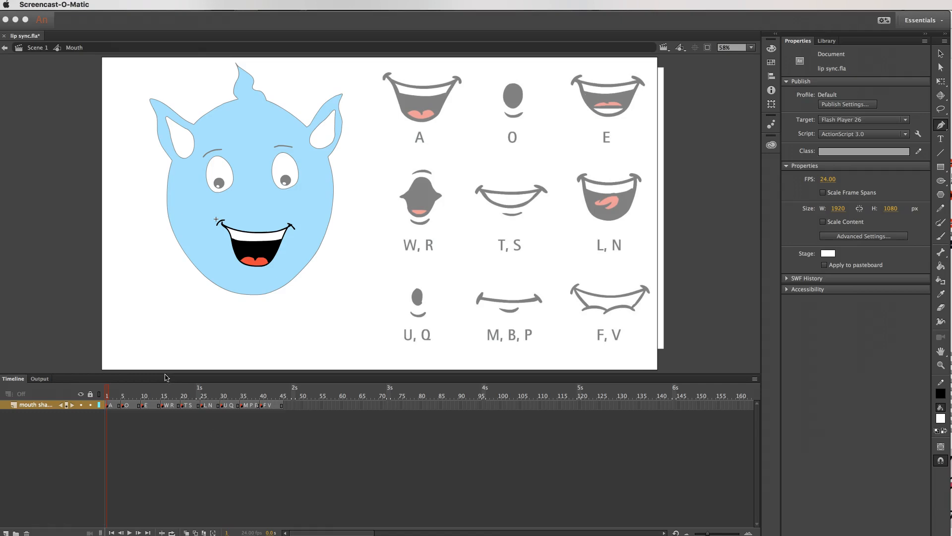
Leave the Mouth symbol for Scene 1 and delete the phoneme chart from the stage.
click(109, 396)
mouse_move(113, 393)
mouse_down()
mouse_move(297, 395)
mouse_move(105, 394)
mouse_up()
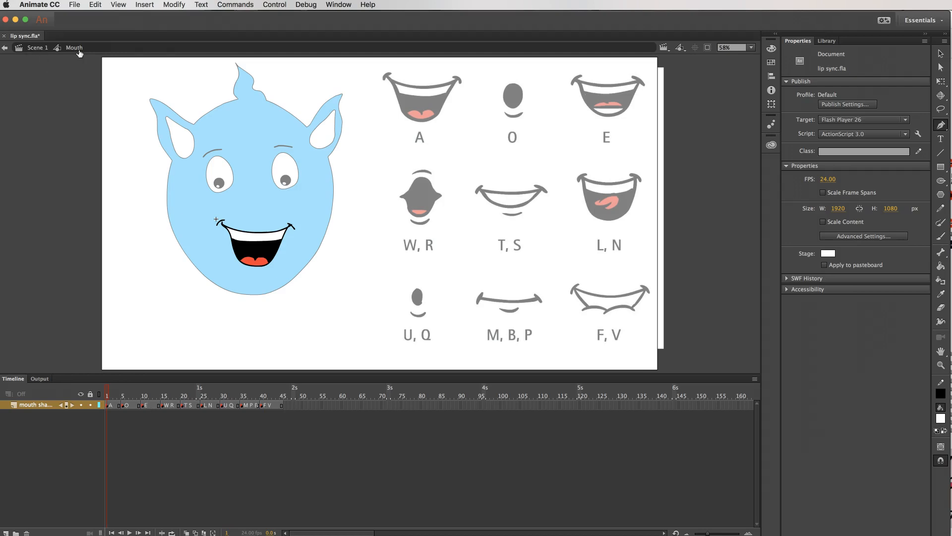
click(38, 48)
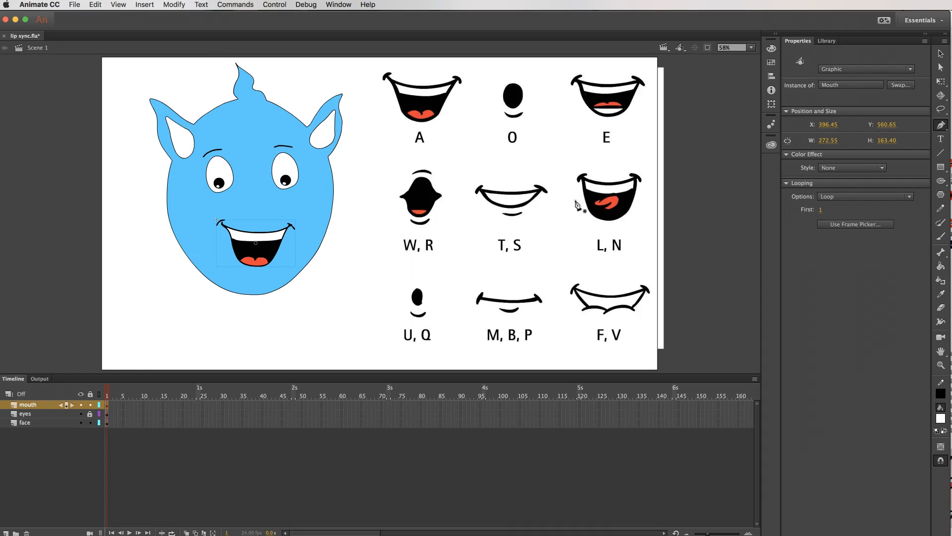
key(v)
click(599, 204)
key(Delete)
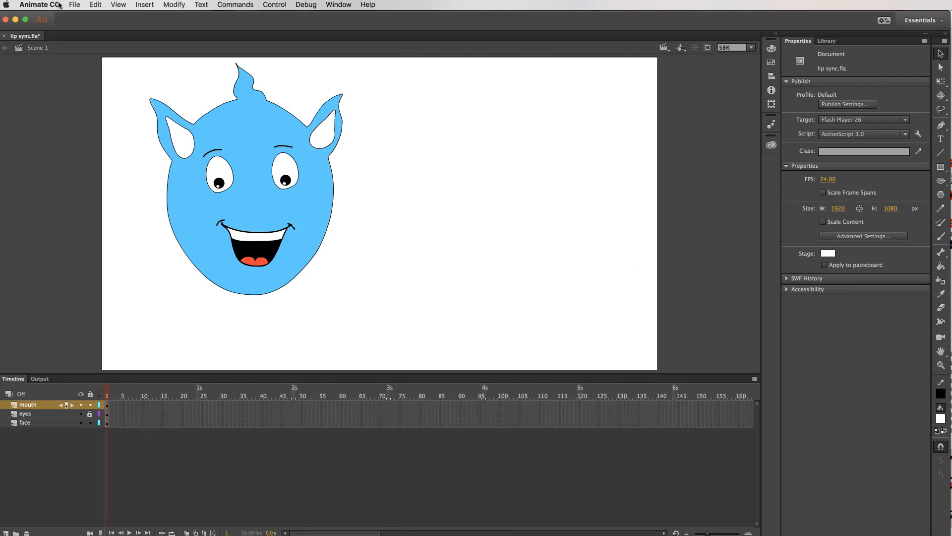
Import the sound file where.wav from the 2danimation folder into the library.
click(74, 5)
mouse_move(124, 132)
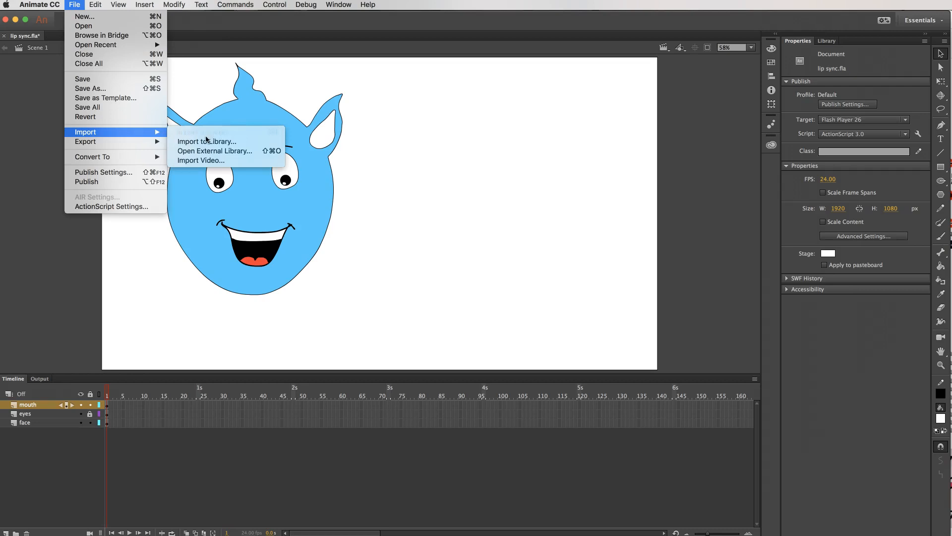
click(235, 146)
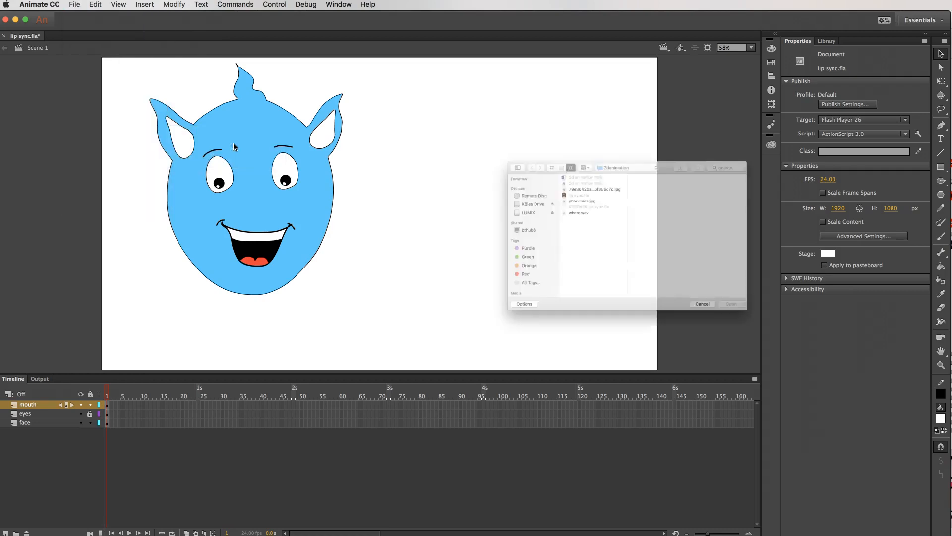
click(561, 202)
click(790, 339)
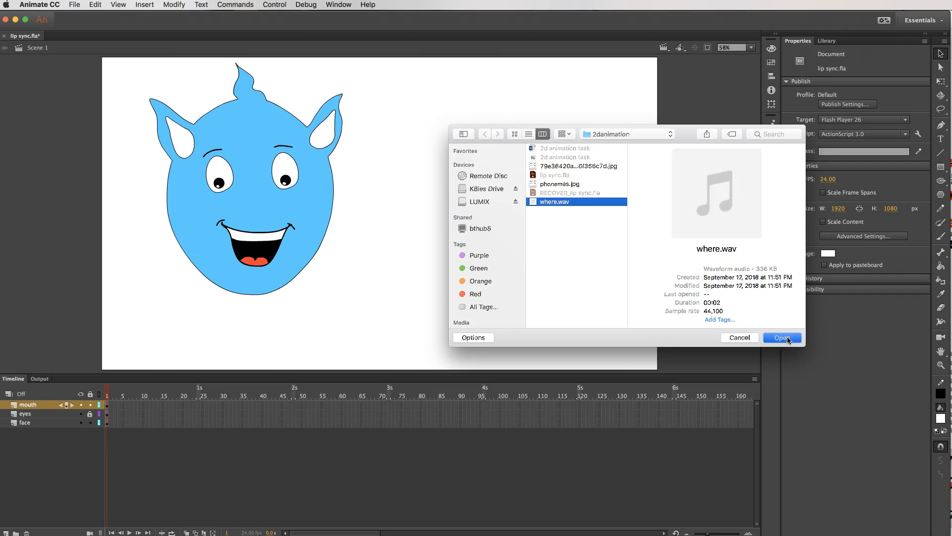
Add a new layer above the mouth layer and name it "sound - where".
click(831, 41)
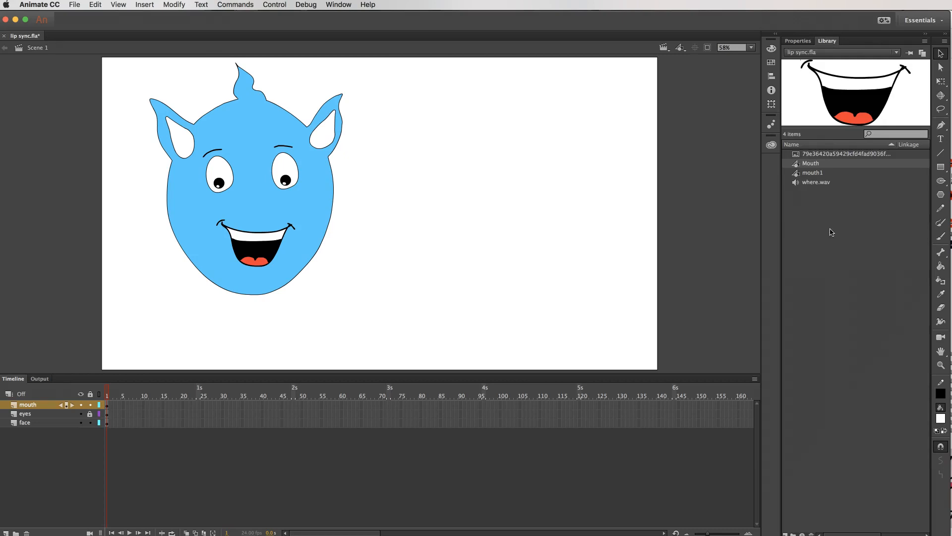
click(810, 183)
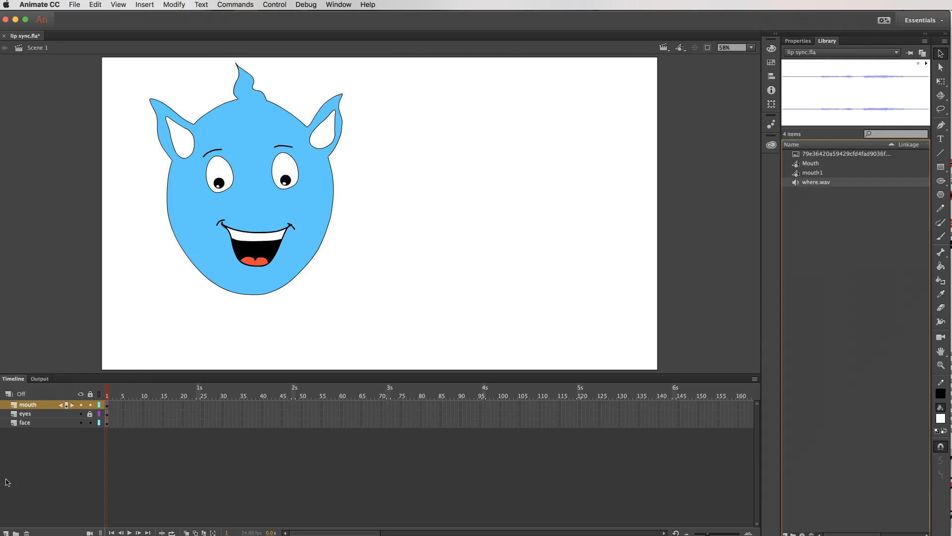
click(7, 533)
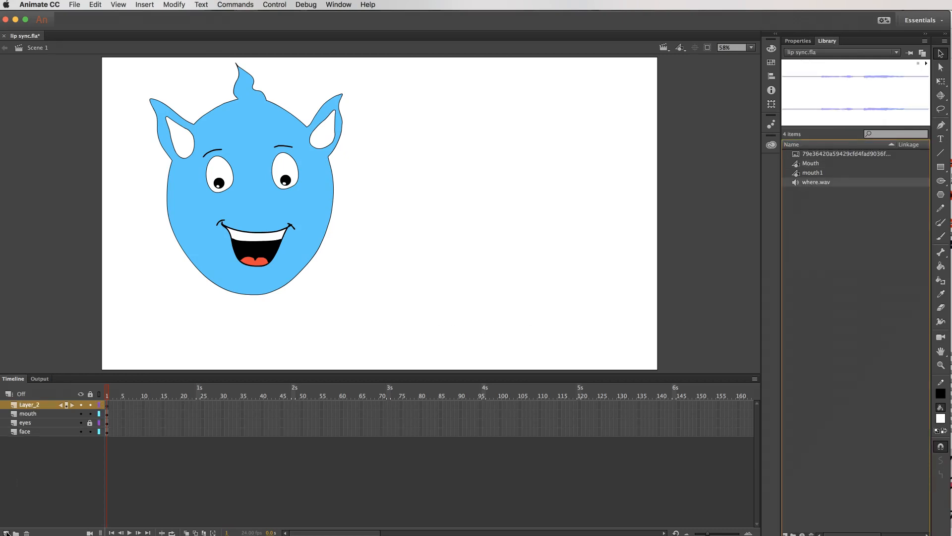
double_click(30, 405)
text(s)
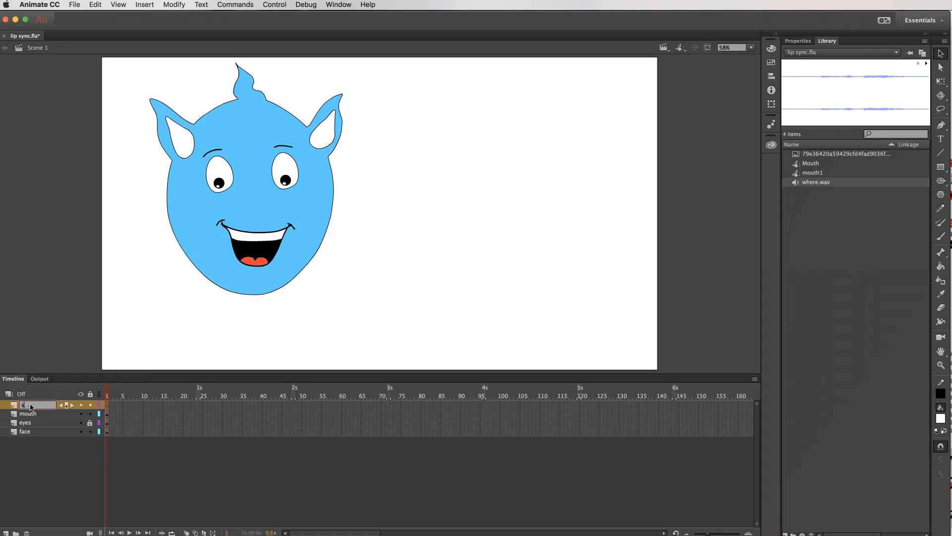
text(ound - where)
key(Return)
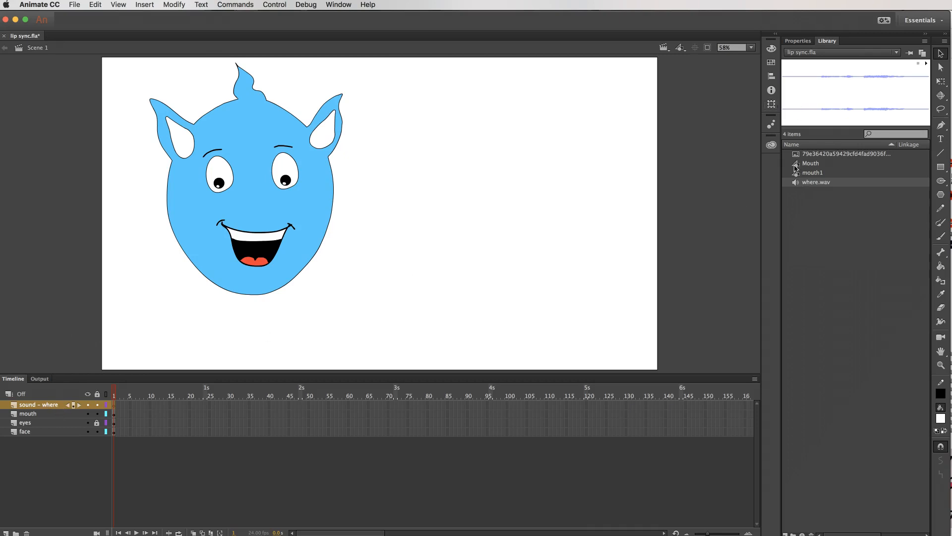
Place where.wav on the "sound - where" layer and insert frames on all four layers out to frame 51.
drag(795, 183, 402, 218)
drag(311, 401, 308, 435)
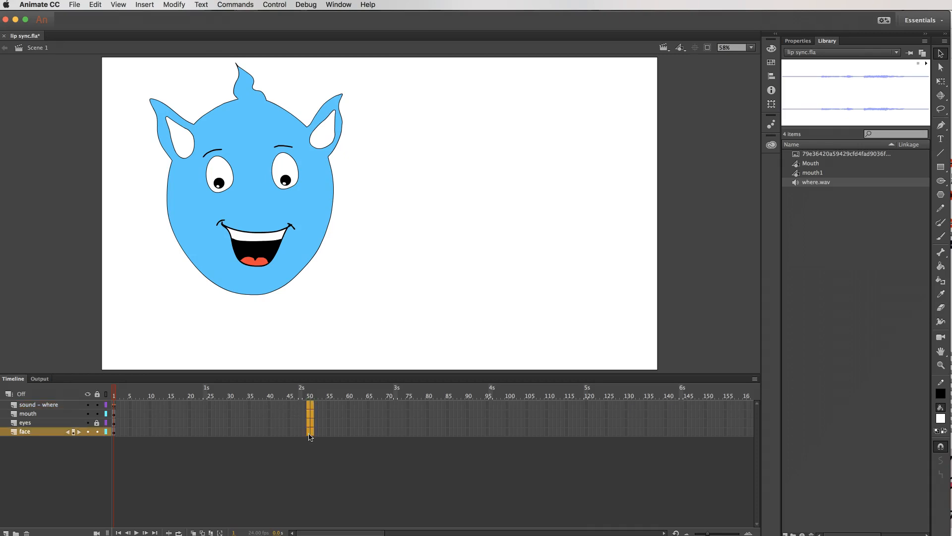
right_click(308, 435)
click(337, 466)
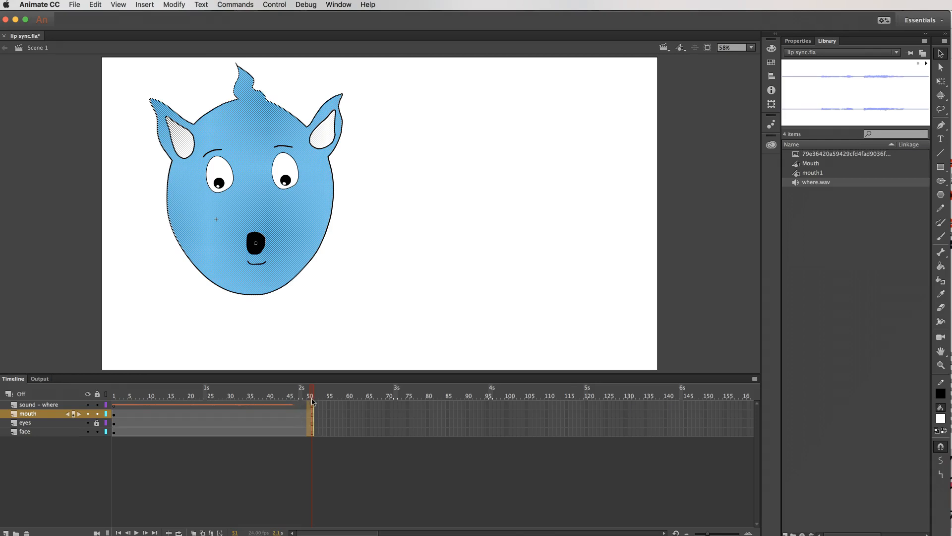
Set the sync of the where.wav sound on the "sound - where" layer to Stream.
drag(313, 391, 105, 392)
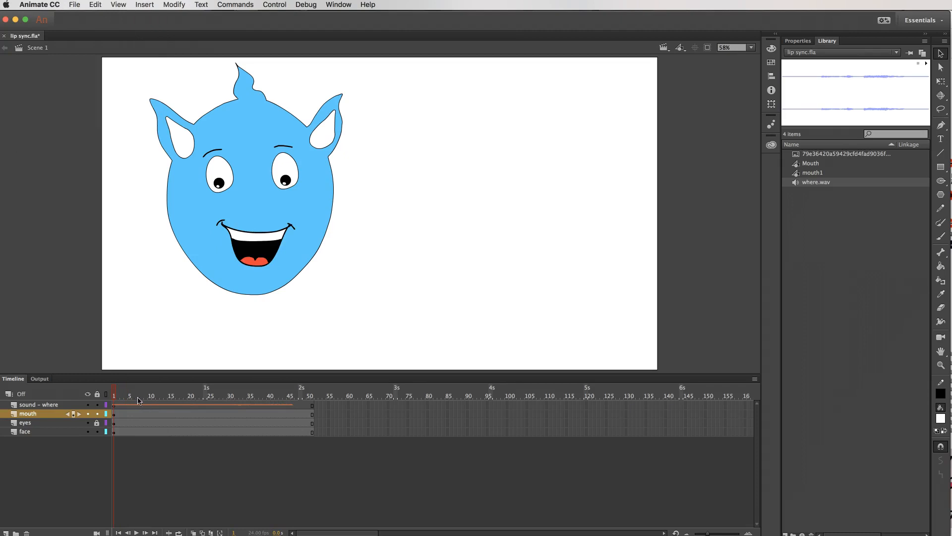
mouse_move(115, 393)
mouse_down()
mouse_move(229, 394)
mouse_move(114, 394)
mouse_up()
click(138, 406)
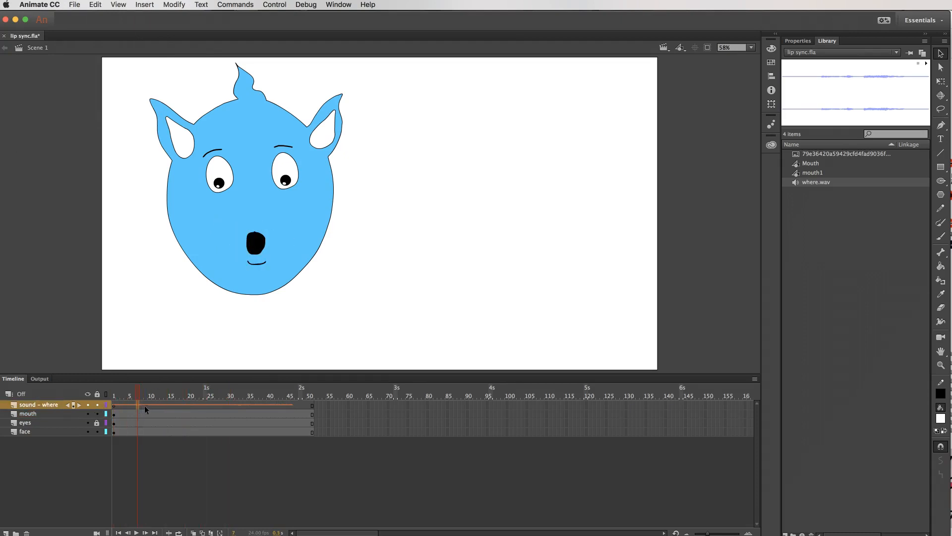
click(803, 41)
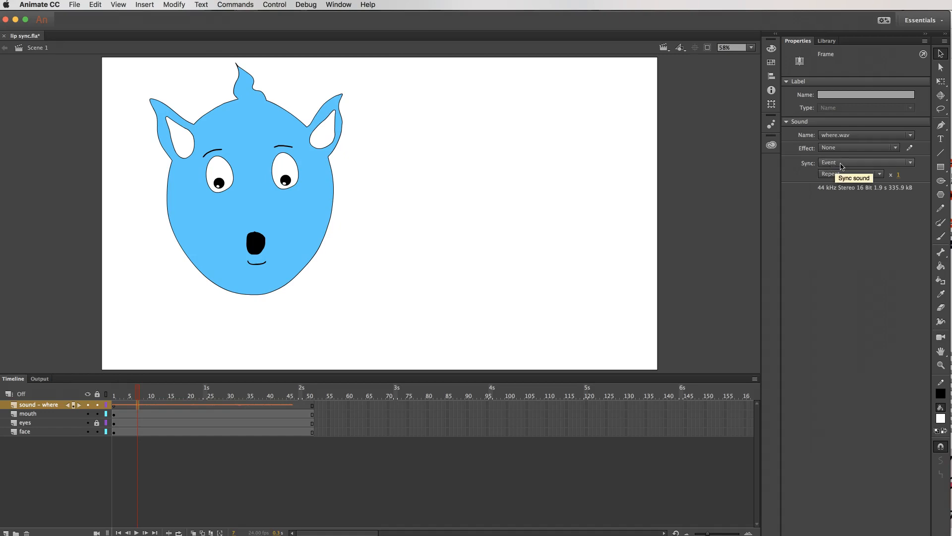
click(788, 123)
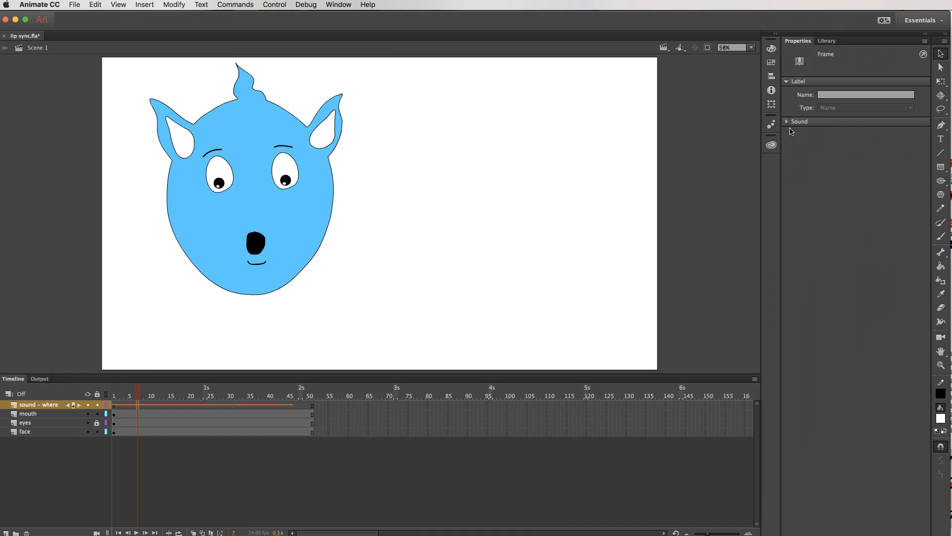
click(788, 123)
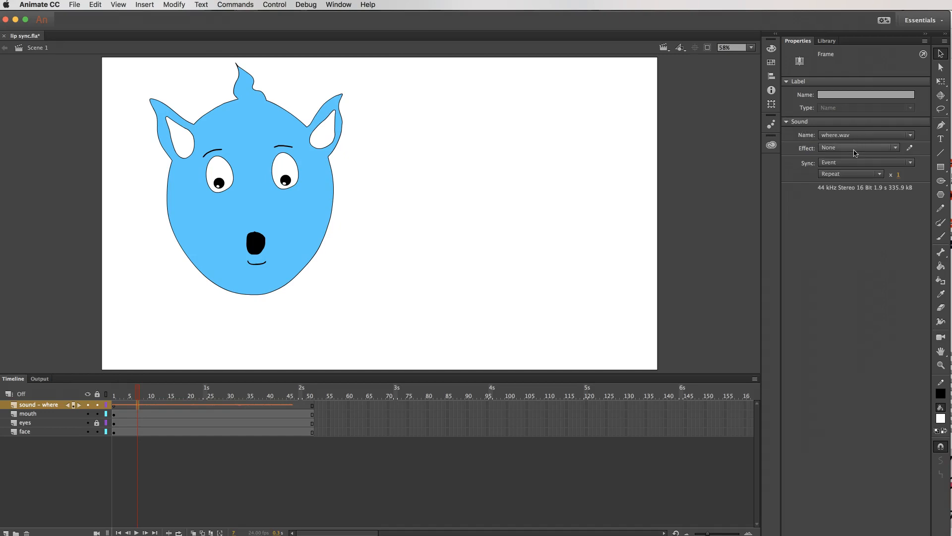
click(845, 164)
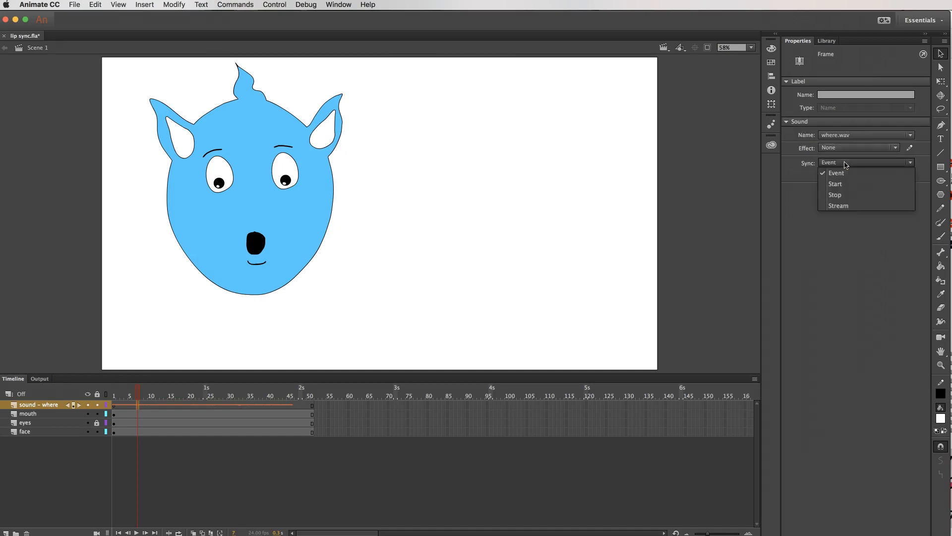
click(849, 206)
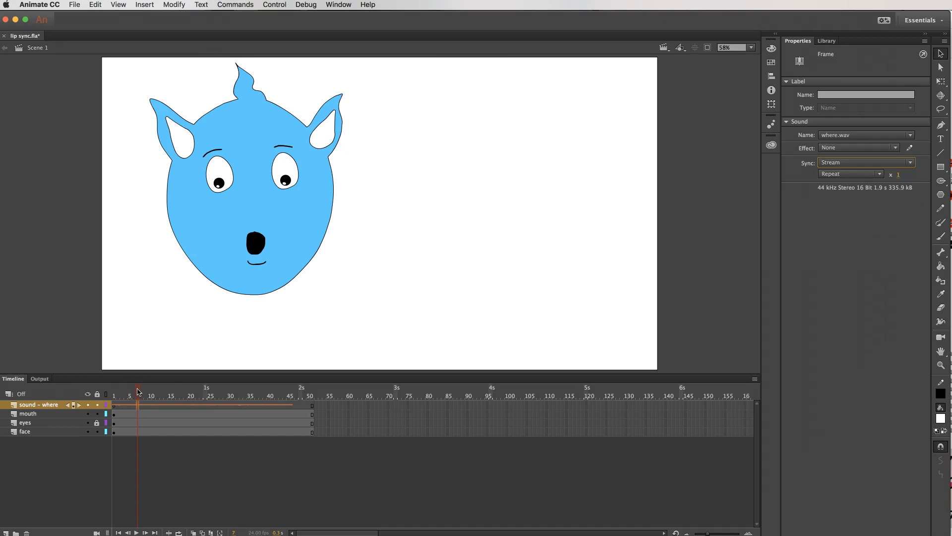
Play the timeline and move through its frames to review the streamed voice clip.
key(Return)
click(137, 533)
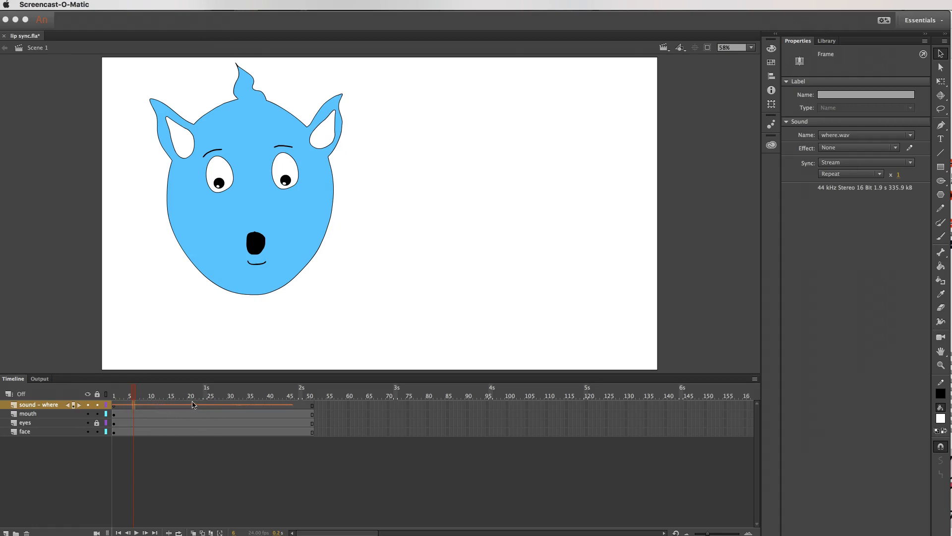
click(133, 391)
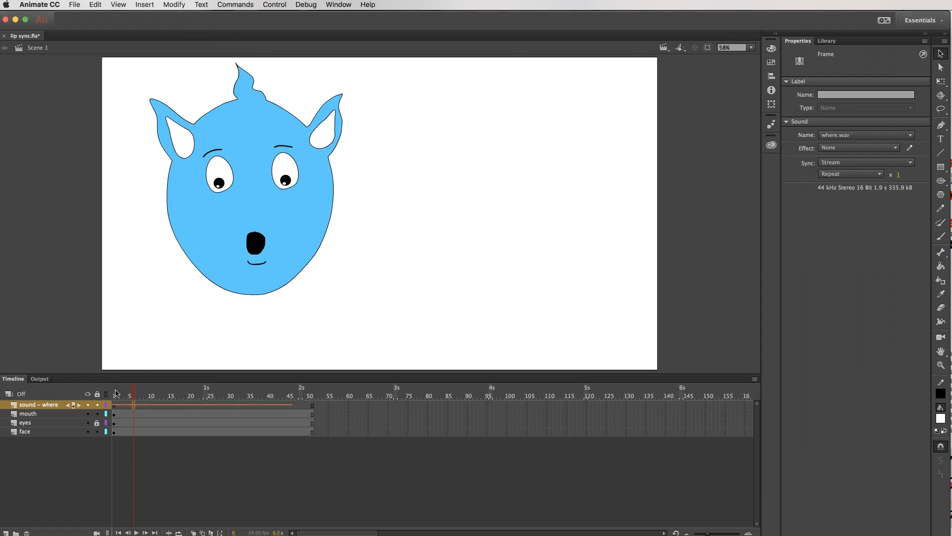
mouse_move(132, 394)
mouse_down()
mouse_move(122, 394)
mouse_move(144, 394)
mouse_move(133, 393)
mouse_up()
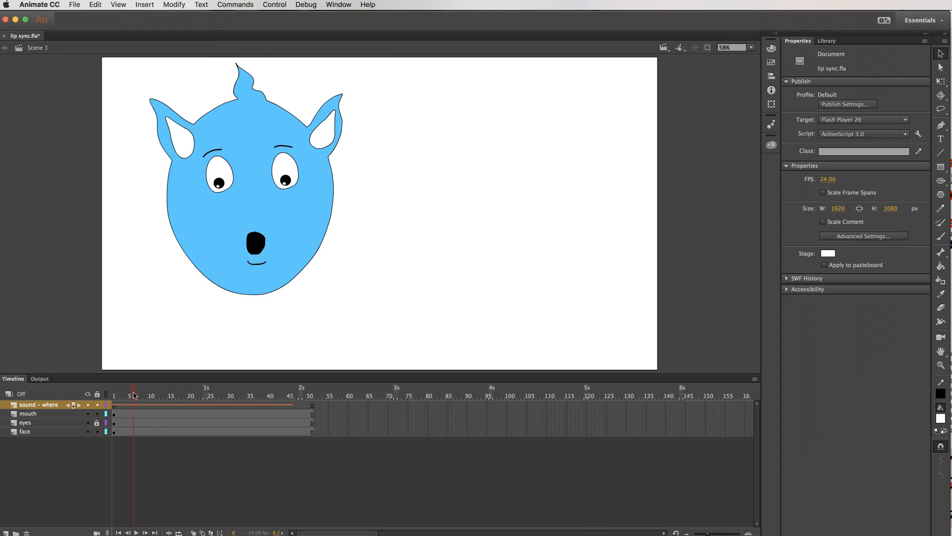
click(266, 406)
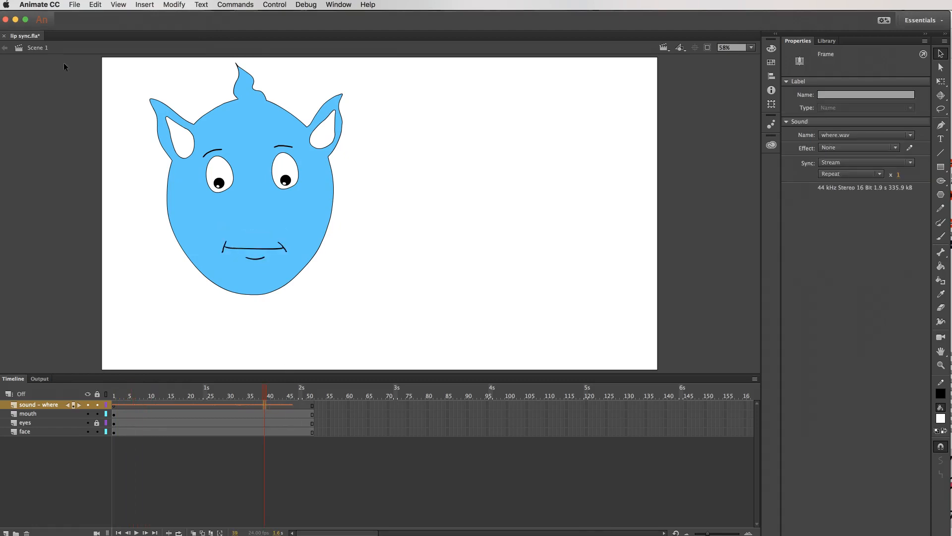
Open the Frame Picker and select the Mouth instance on the mouth layer.
click(335, 5)
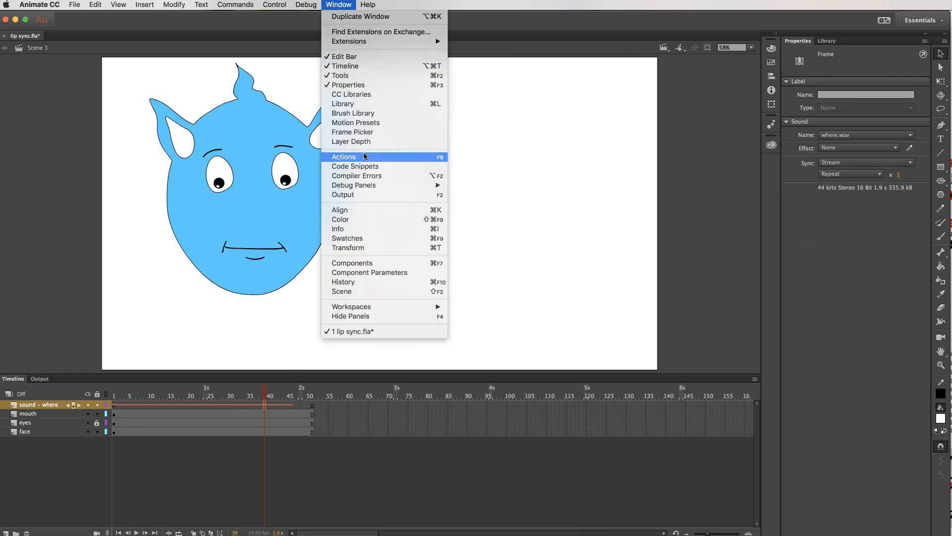
click(368, 132)
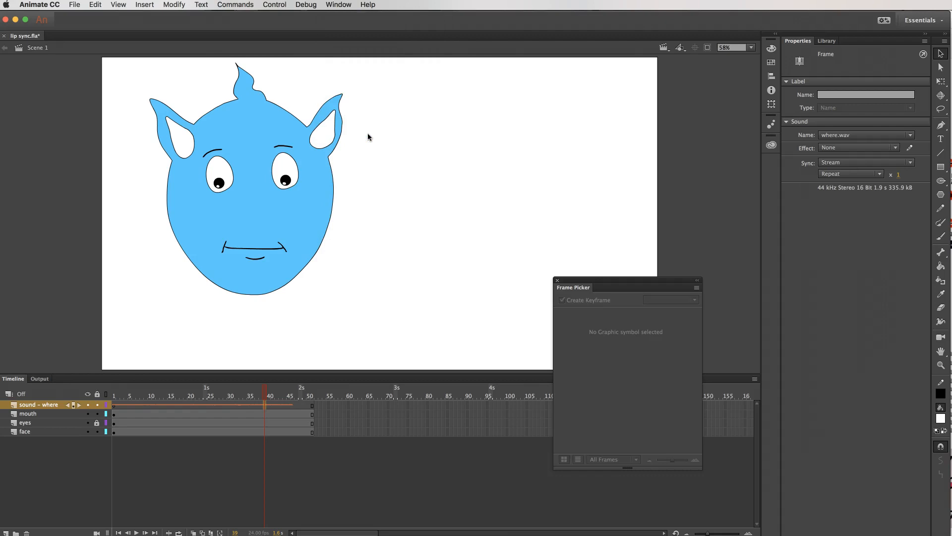
drag(643, 282, 841, 221)
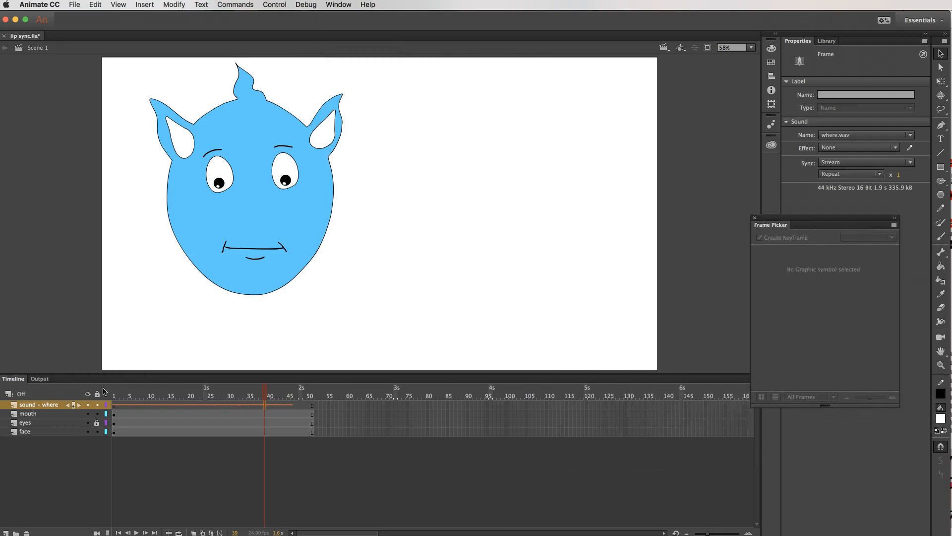
click(57, 414)
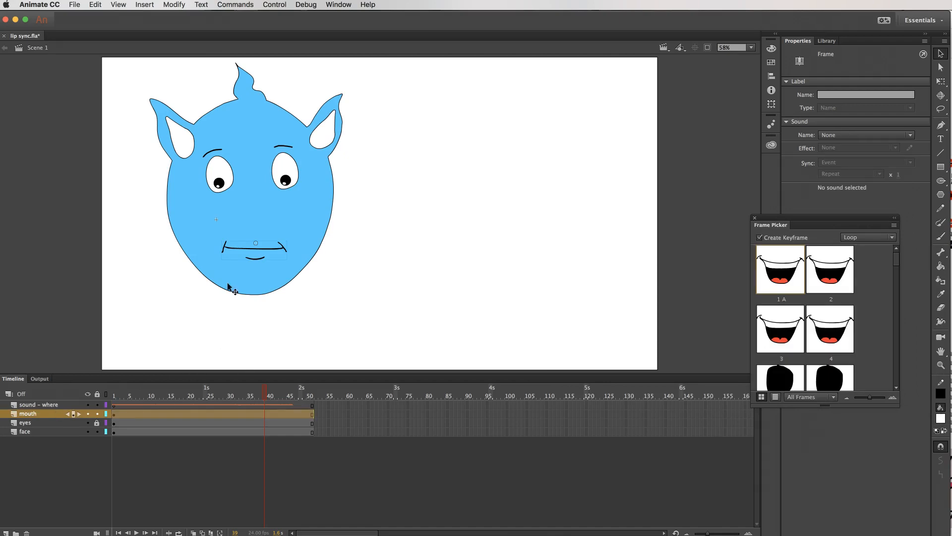
click(258, 251)
click(258, 249)
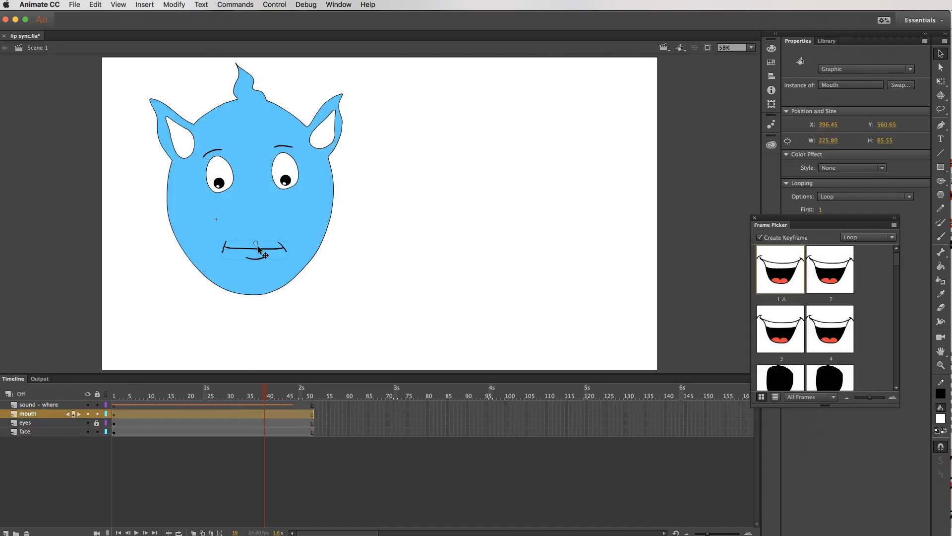
Enlarge the Frame Picker to show more mouth poses and place it clear of the instance's properties.
drag(816, 218, 738, 144)
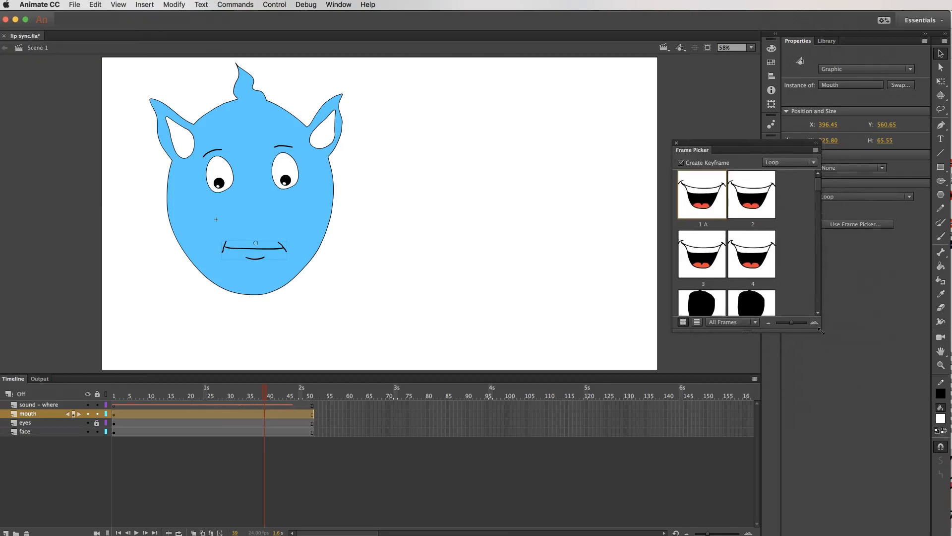
drag(821, 333, 863, 520)
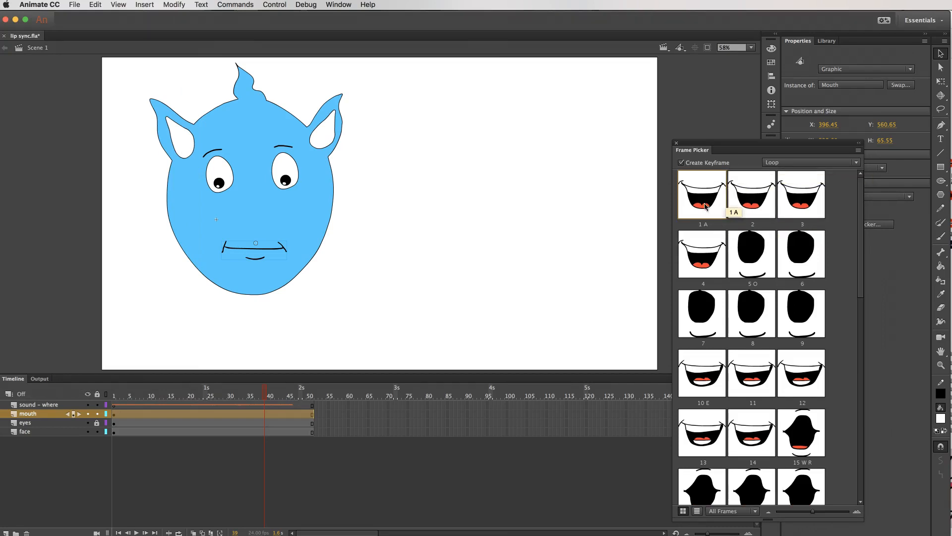
drag(743, 144, 619, 91)
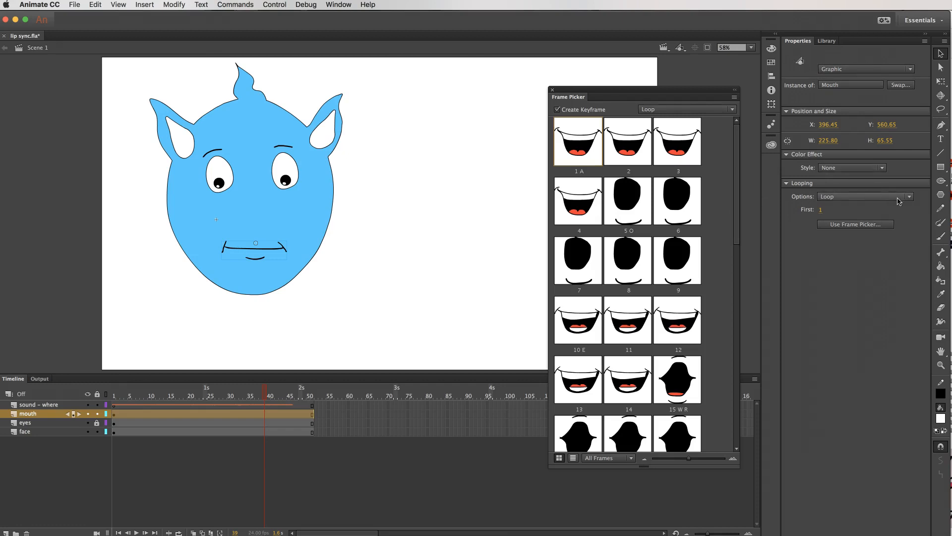
Set the Mouth instance's looping option to Single Frame, then close and reopen the Frame Picker.
click(788, 184)
click(789, 184)
click(909, 197)
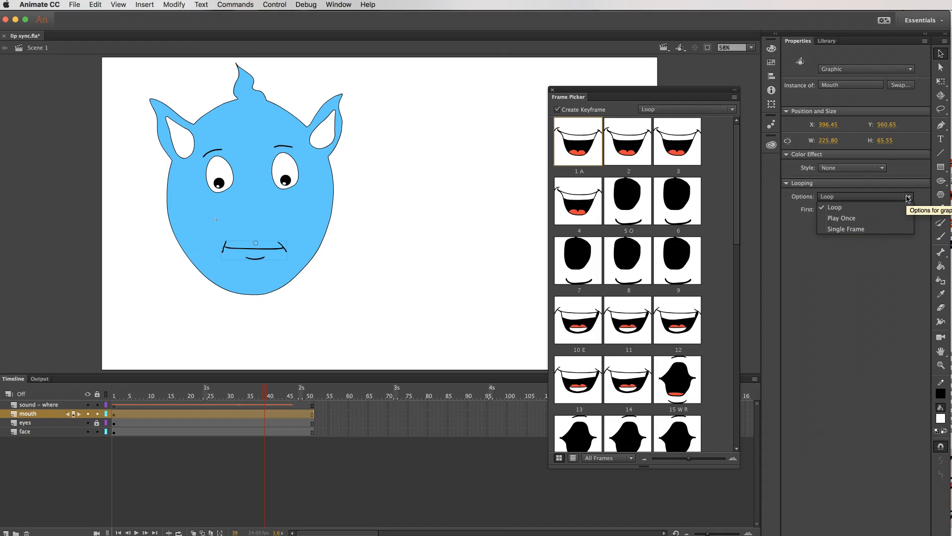
click(844, 229)
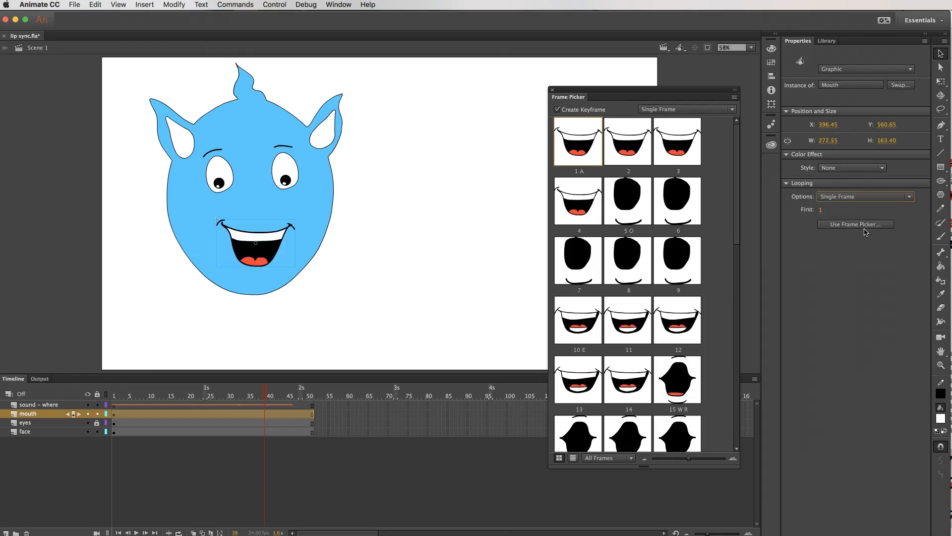
click(552, 89)
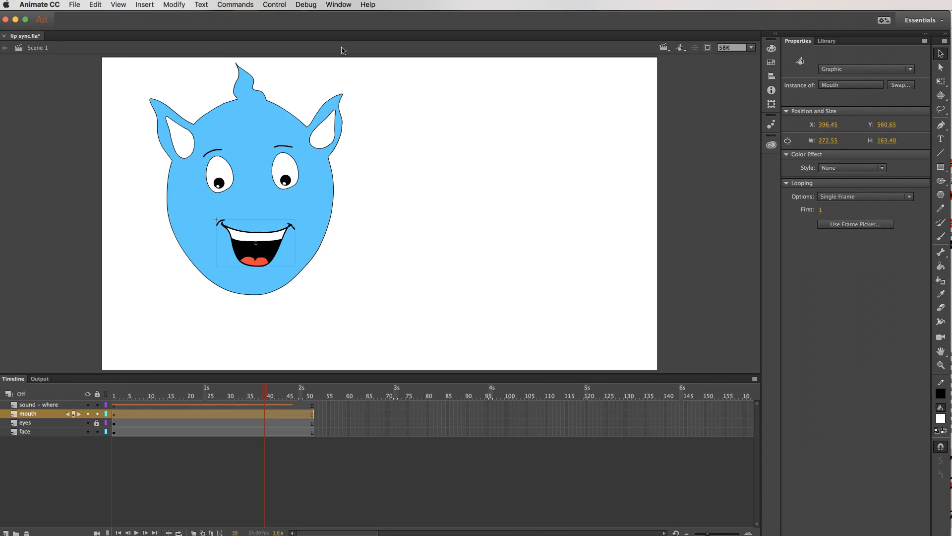
click(862, 226)
Insert a keyframe at frame 13 on the mouth layer.
click(158, 388)
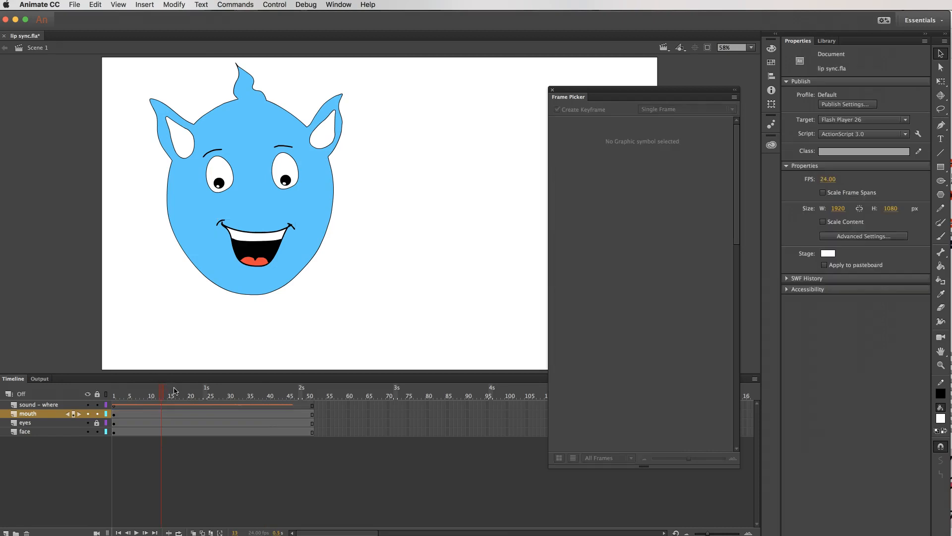
right_click(163, 415)
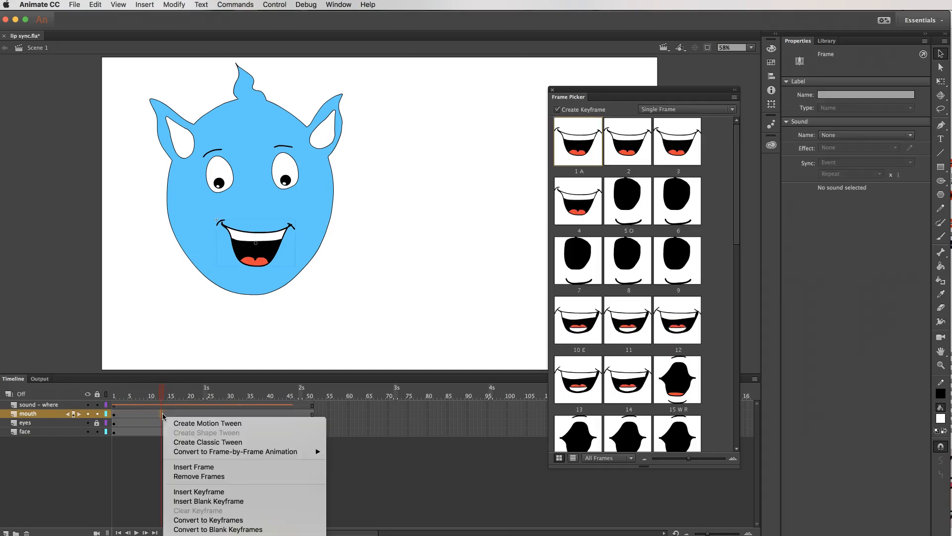
click(227, 493)
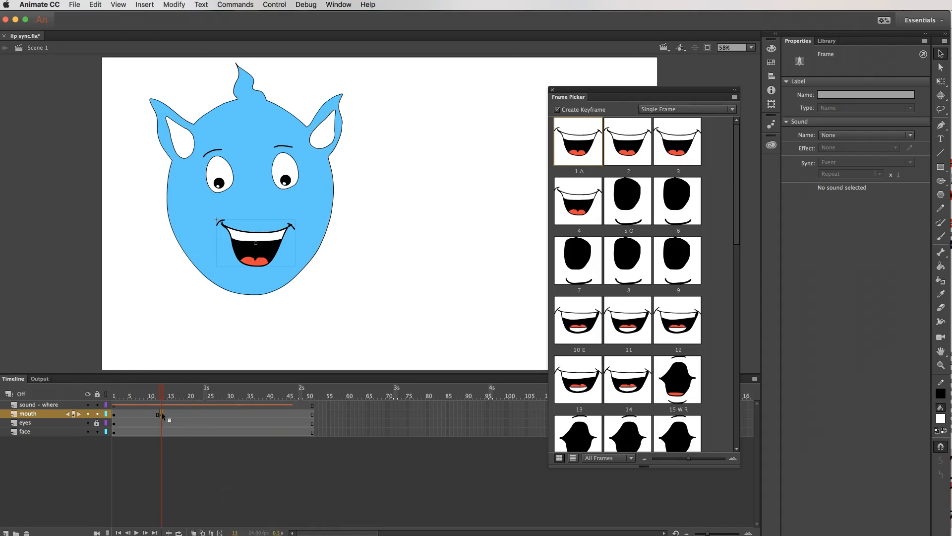
Assign the closed mouth pose 35 M P B to the mouth layer's keyframe at frame 1.
click(115, 415)
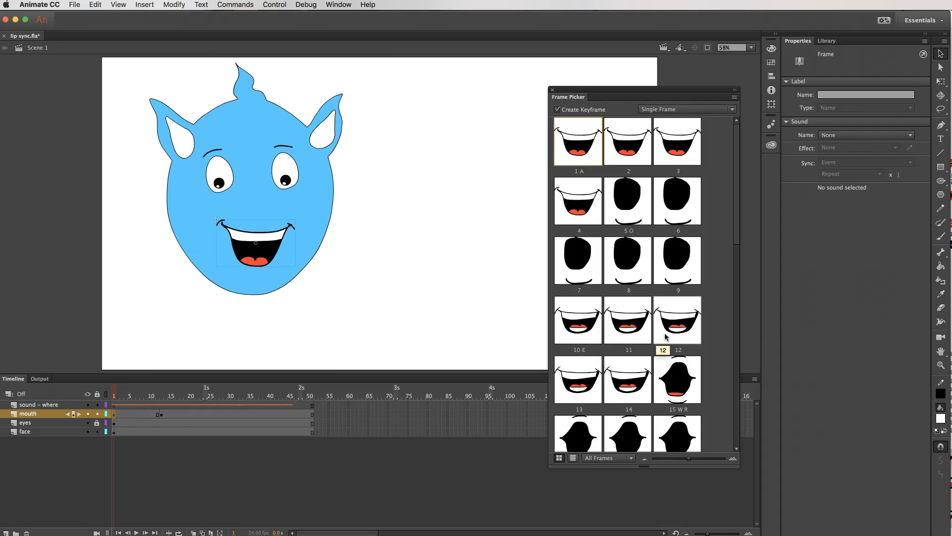
scroll(671, 331, down, 10)
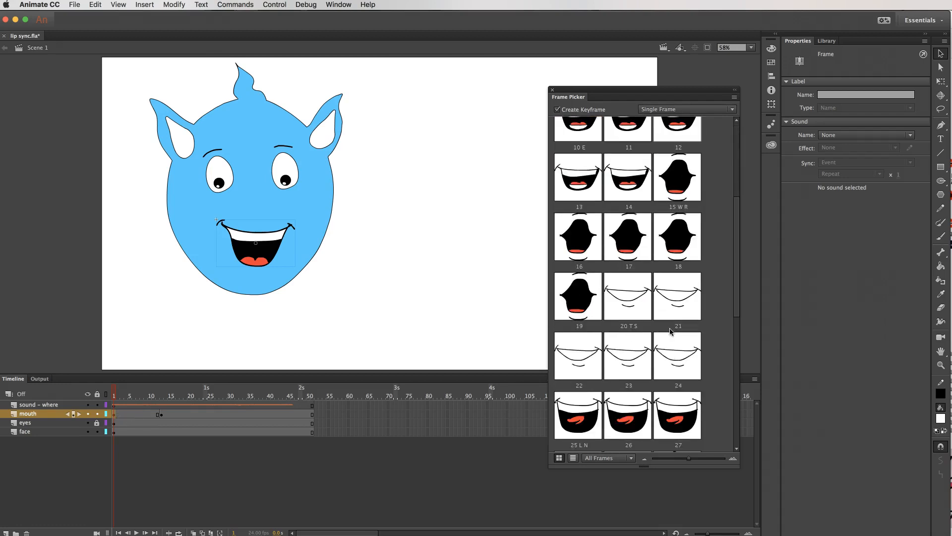
scroll(670, 331, down, 5)
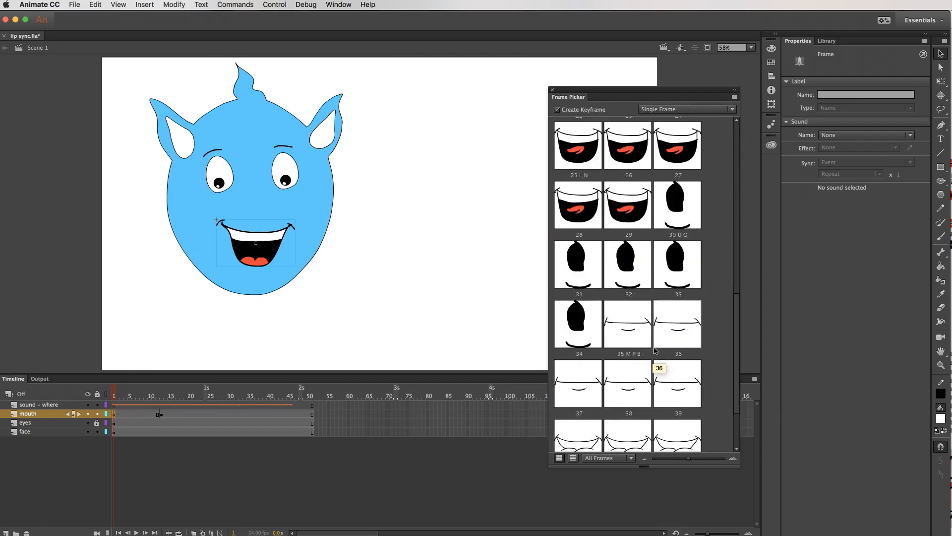
click(633, 326)
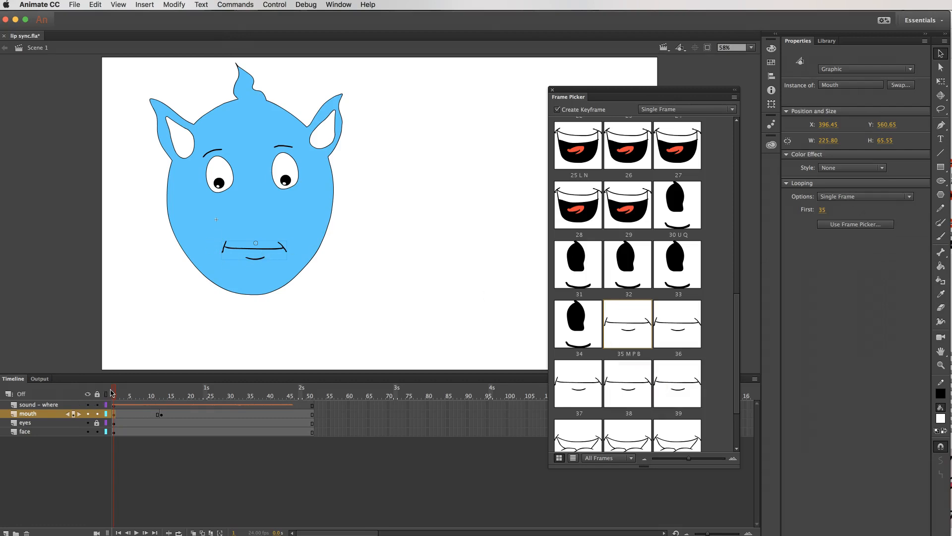
Set the mouth keyframe at frame 13 to the pose 15 W R from the Frame Picker.
drag(115, 393, 163, 391)
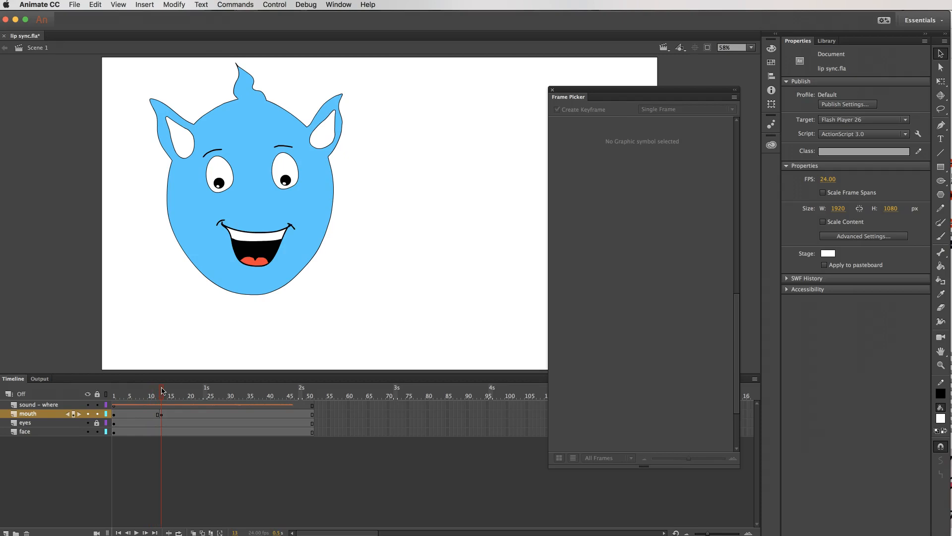
click(163, 415)
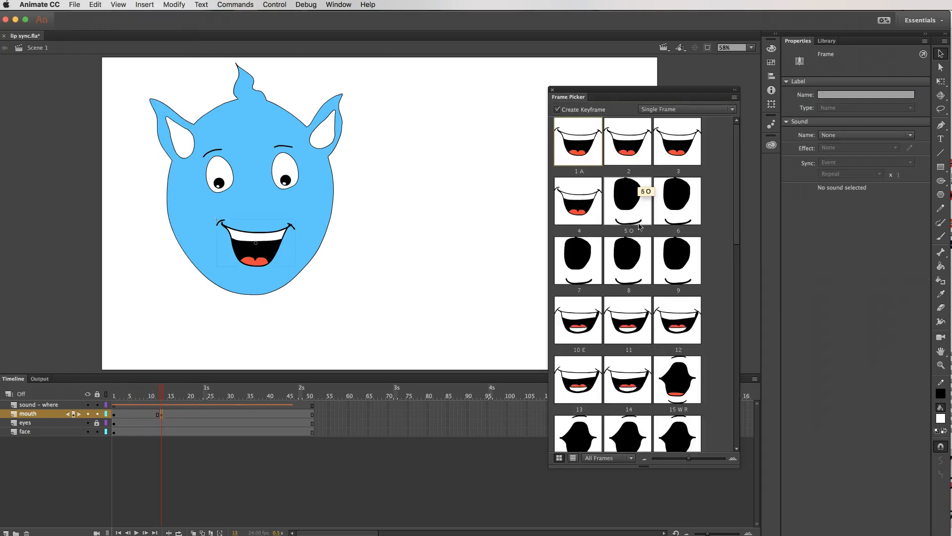
drag(740, 237, 747, 264)
click(675, 211)
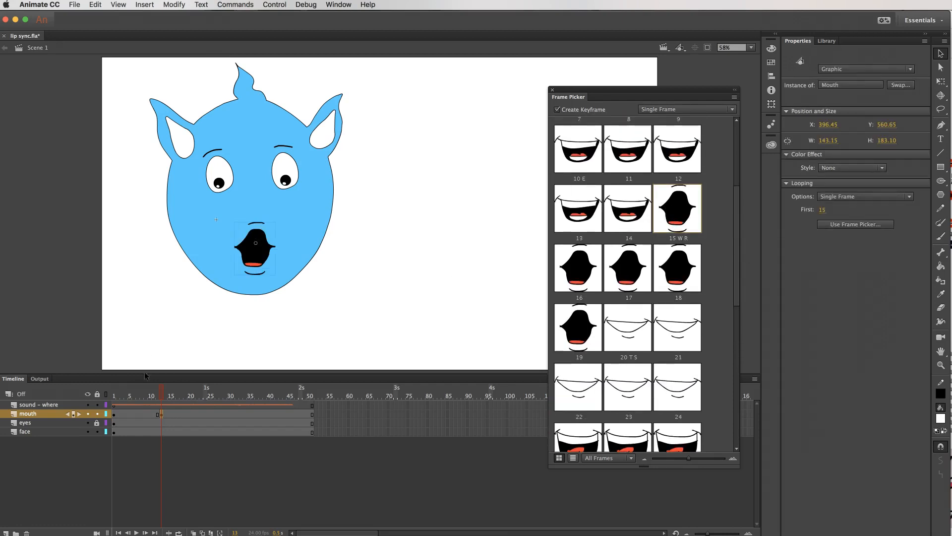
mouse_move(162, 392)
mouse_down()
mouse_move(137, 391)
mouse_move(170, 391)
mouse_up()
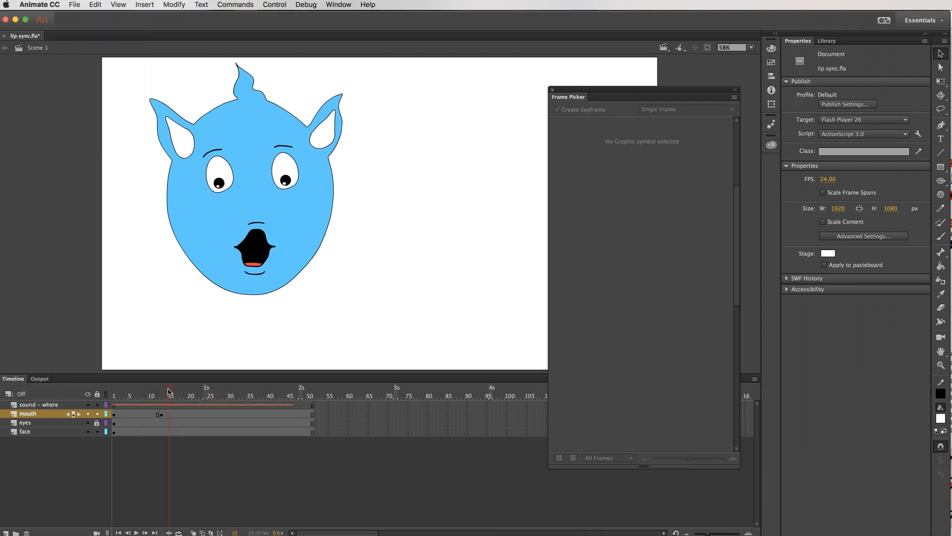
click(170, 415)
right_click(170, 414)
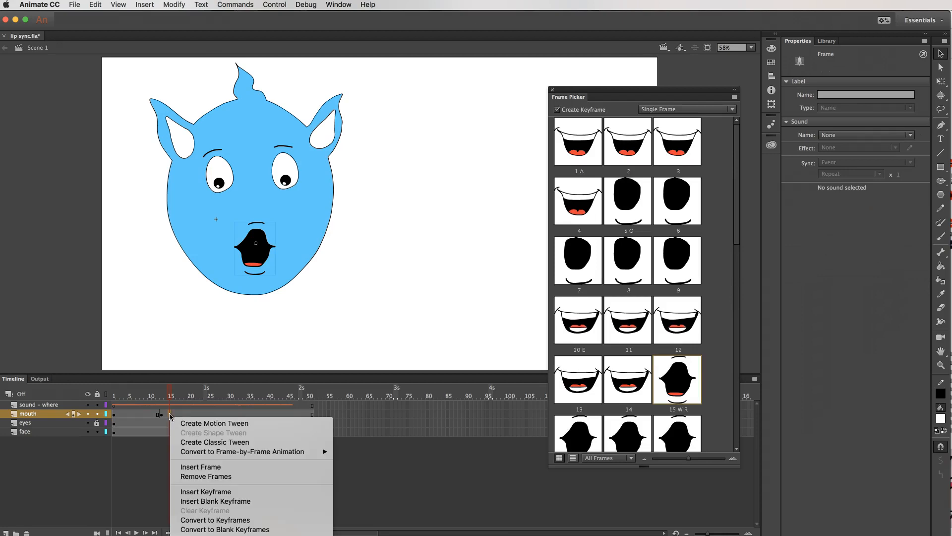
click(239, 492)
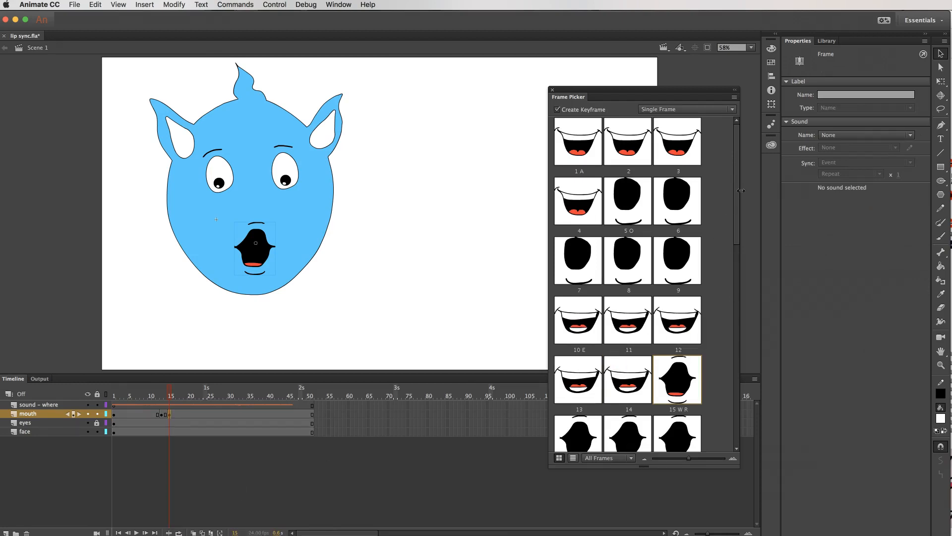
scroll(739, 201, down, 4)
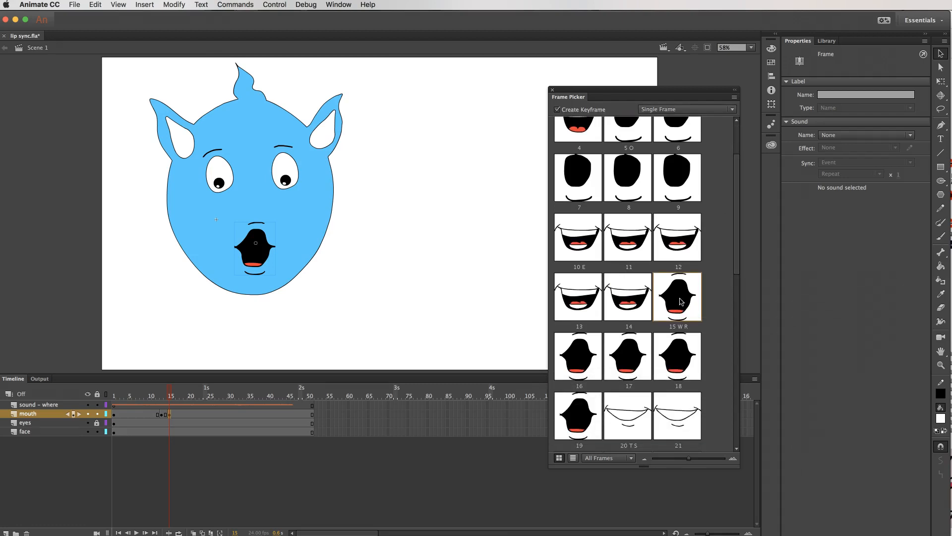
scroll(737, 226, down, 2)
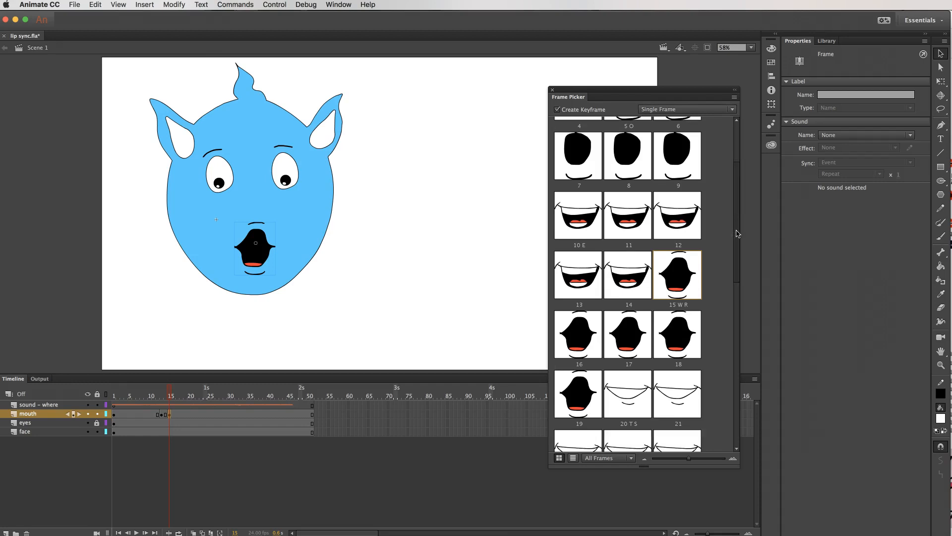
right_click(169, 413)
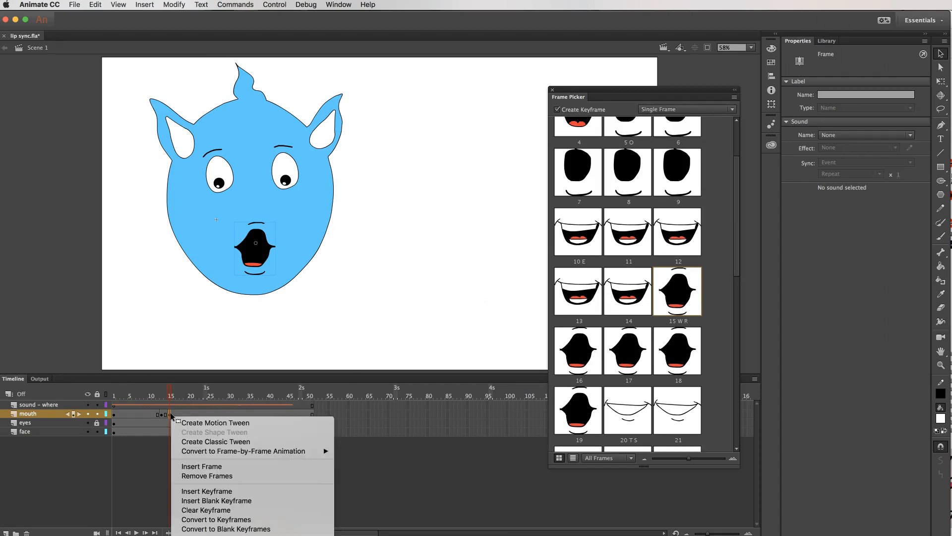
click(224, 510)
Insert a keyframe at frame 16 on the mouth layer and give it the pose 10 E.
click(161, 390)
drag(161, 391, 172, 391)
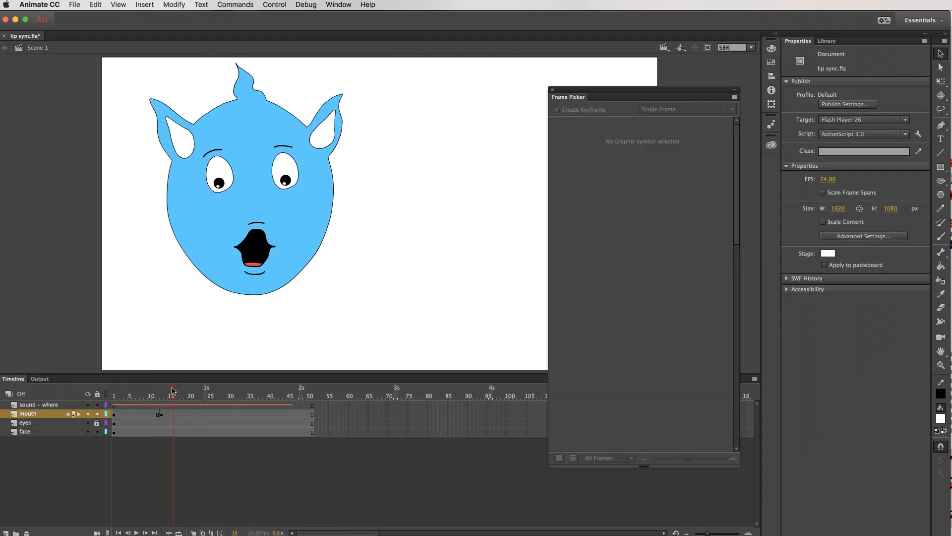
click(173, 414)
right_click(173, 415)
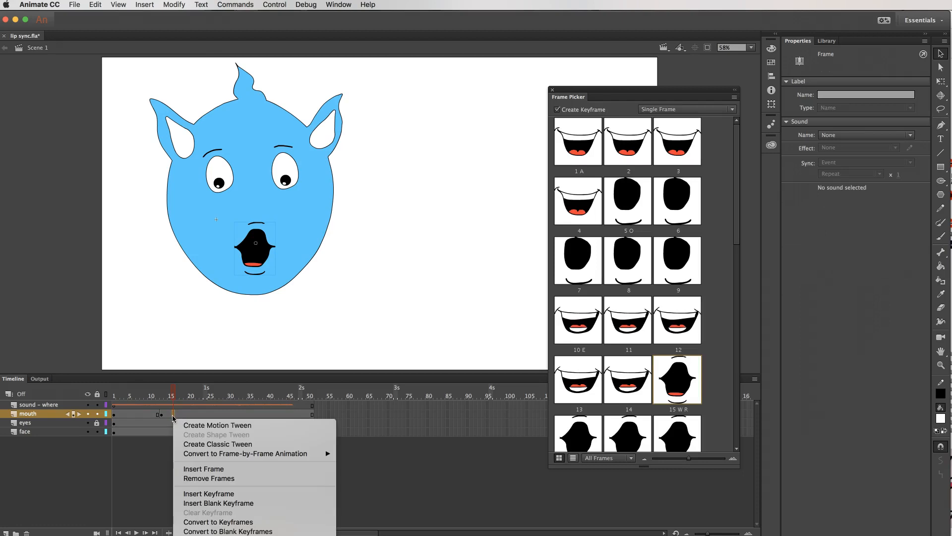
click(218, 495)
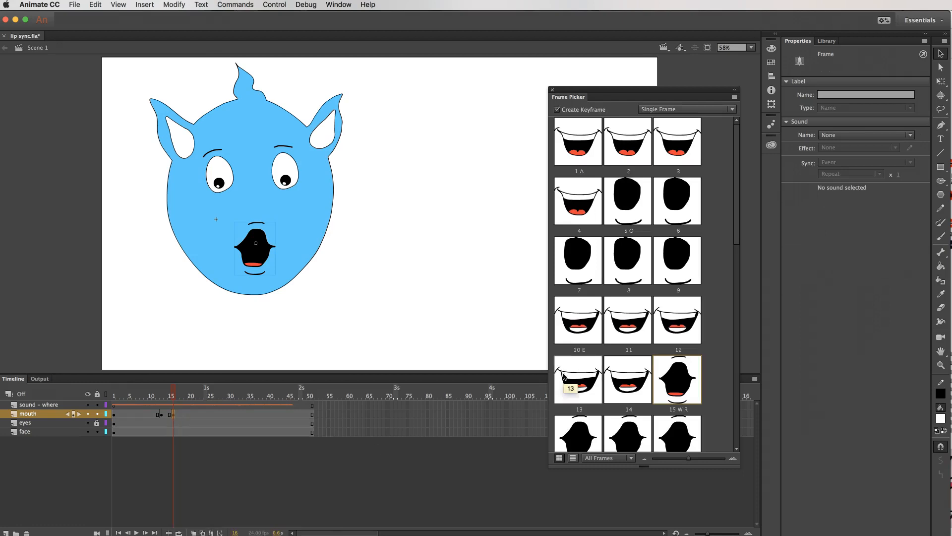
drag(739, 232, 749, 261)
click(579, 227)
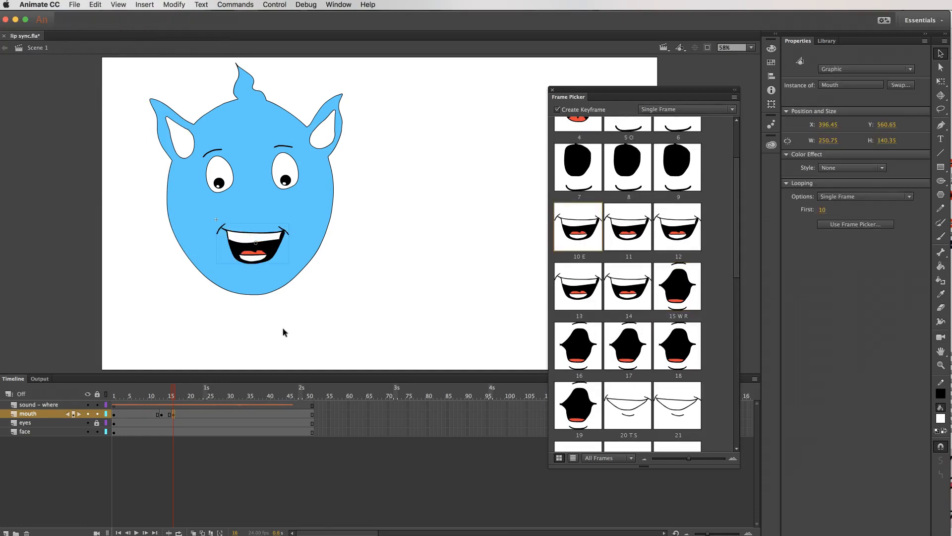
Insert a keyframe at frame 20 on the mouth layer and give it the pose 30 U Q.
drag(173, 390, 192, 394)
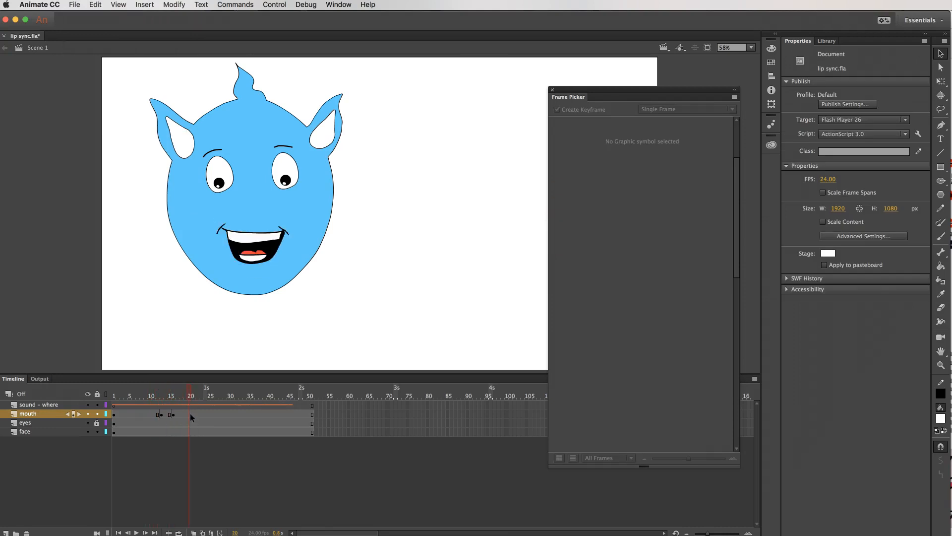
right_click(190, 413)
click(248, 492)
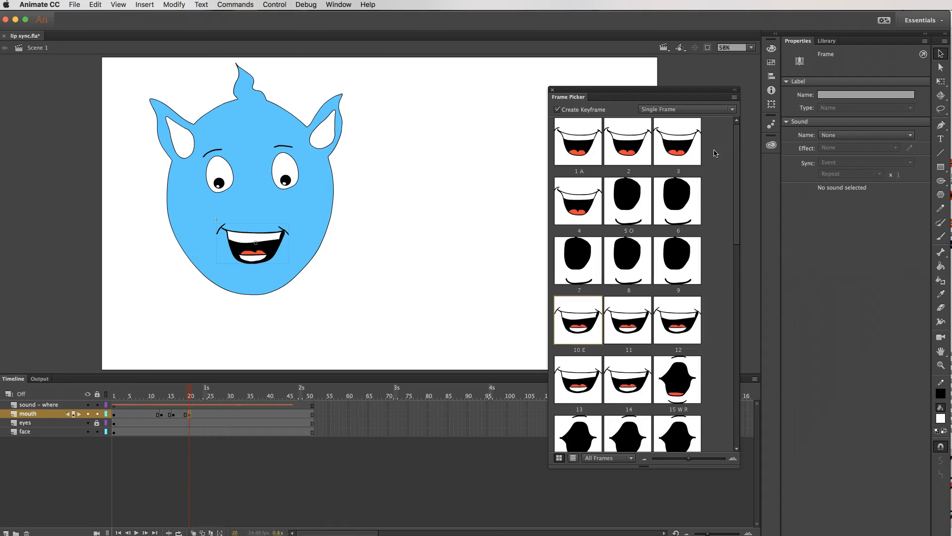
scroll(739, 157, down, 2)
drag(739, 158, 740, 277)
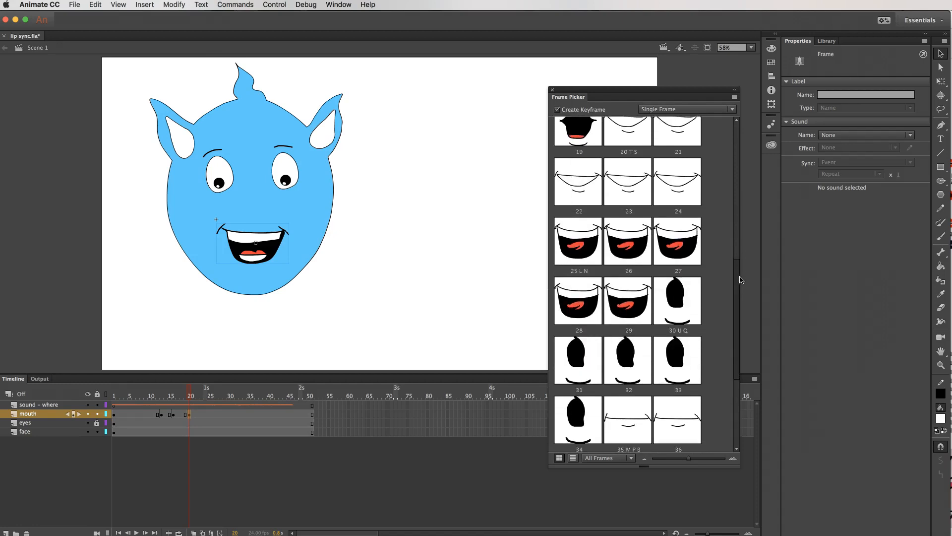
click(687, 298)
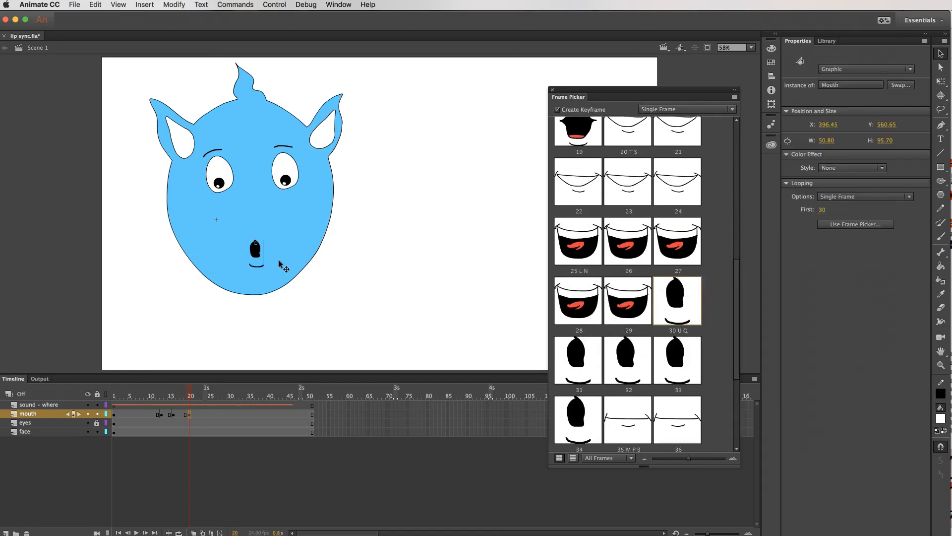
Add a mouth layer keyframe at frame 26 using the pose 5 O.
drag(190, 391, 209, 387)
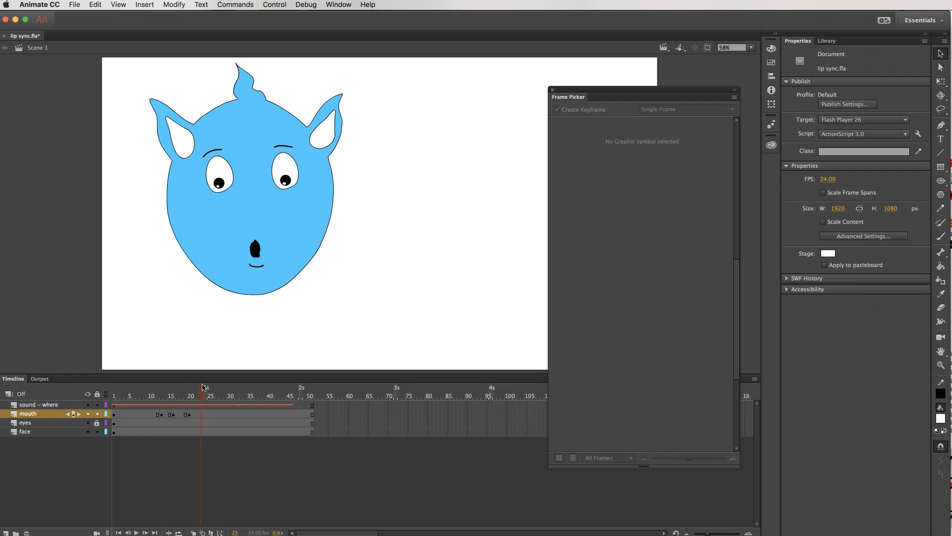
click(212, 386)
click(211, 417)
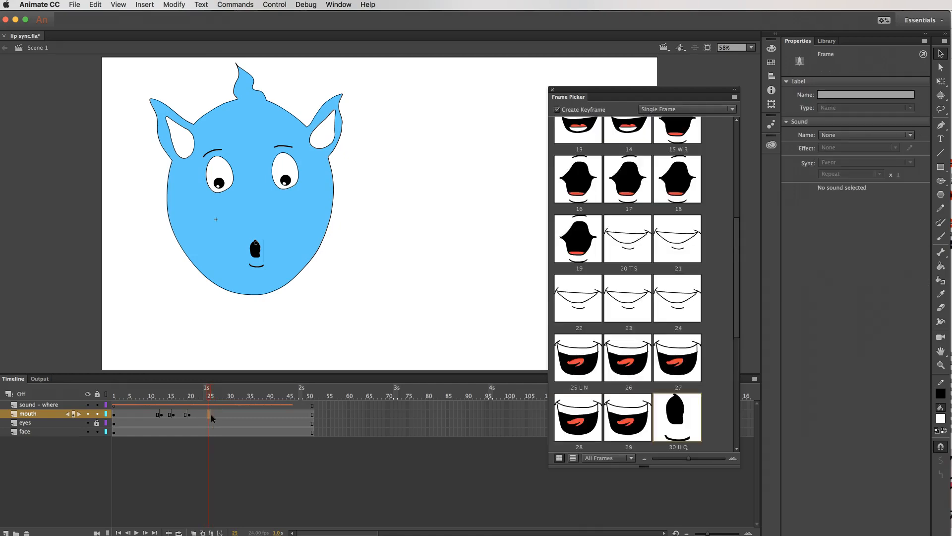
right_click(211, 415)
click(252, 494)
drag(738, 231, 734, 134)
click(630, 188)
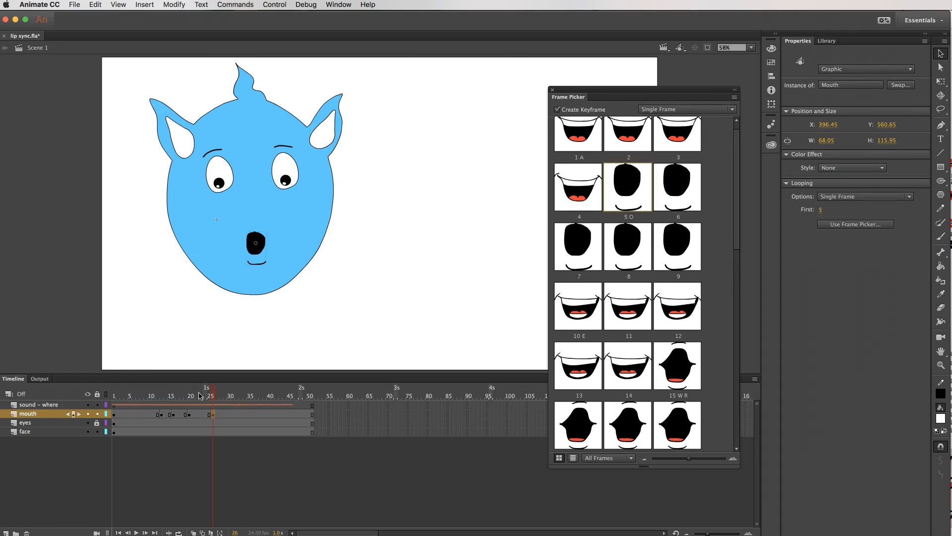
Add a mouth layer keyframe at frame 39 using the closed pose 35 M P B.
drag(213, 395, 261, 393)
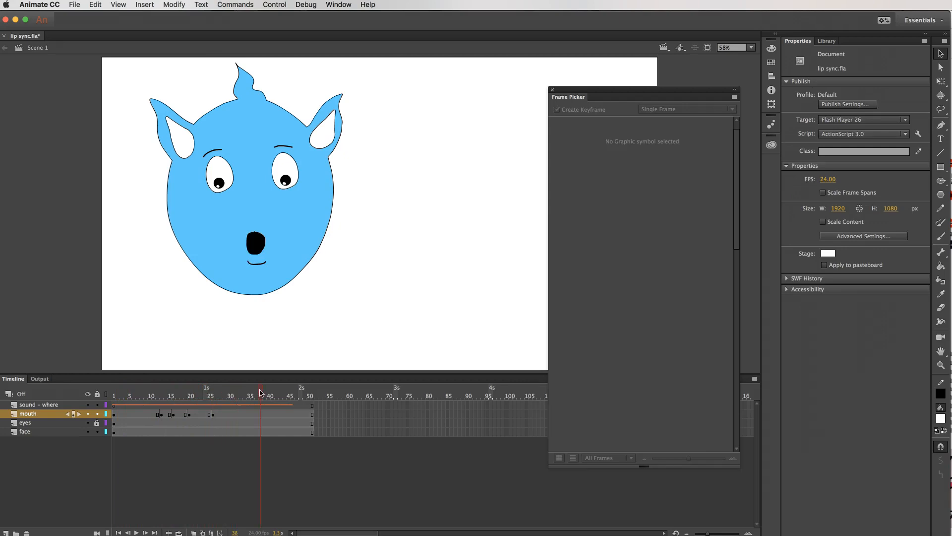
right_click(263, 413)
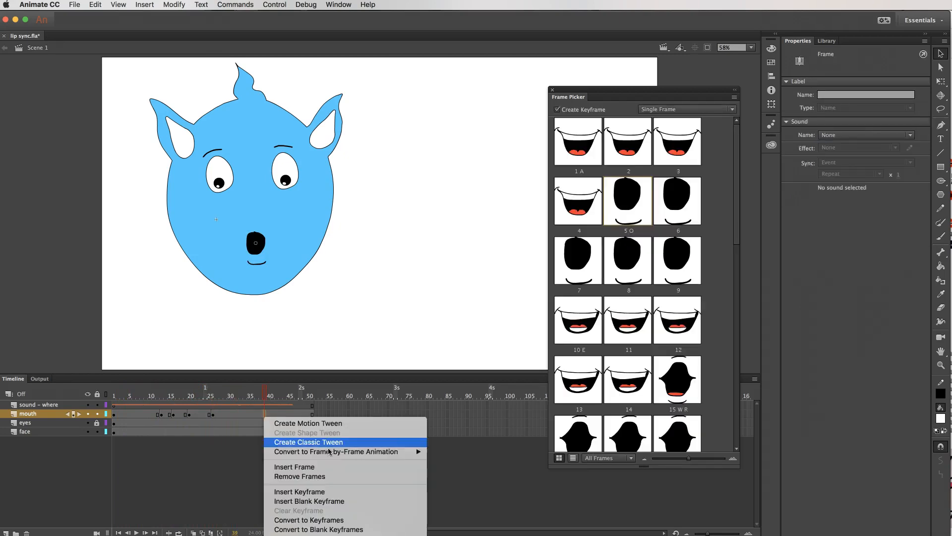
click(335, 491)
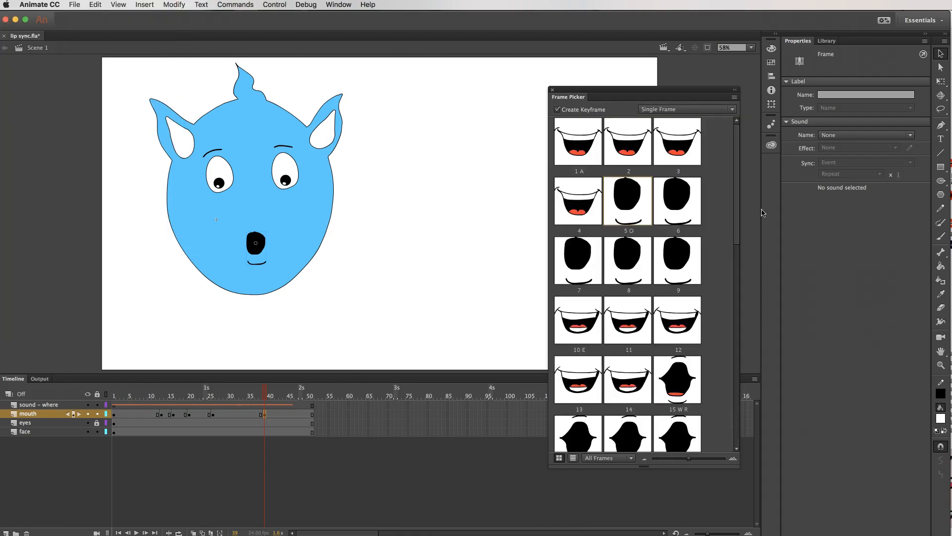
drag(739, 224, 742, 385)
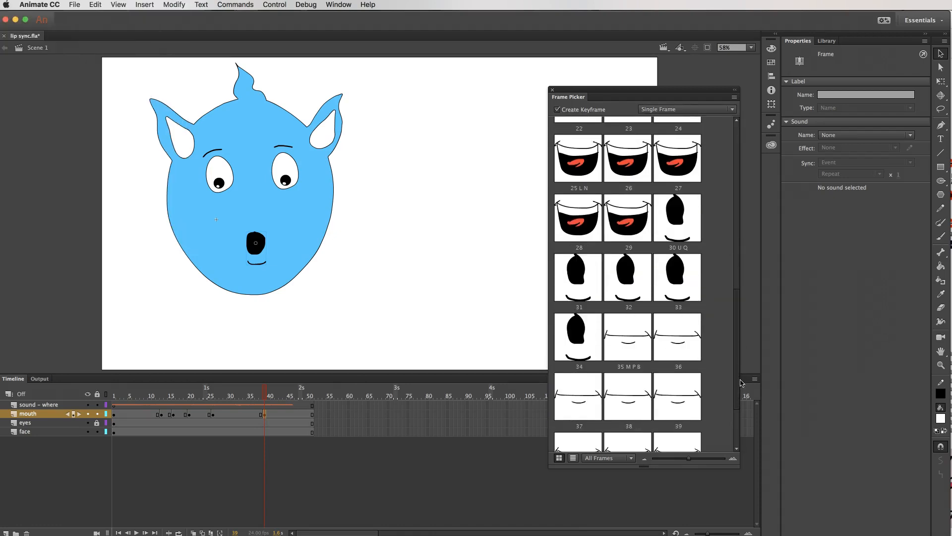
click(631, 341)
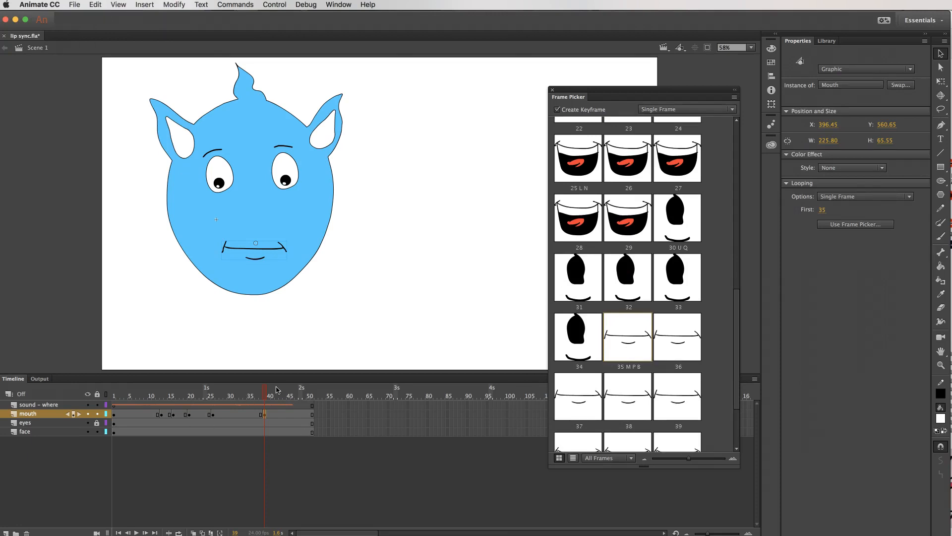
Check the timing from frame 1 and move the mouth layer's last keyframe earlier, to frame 34.
click(114, 394)
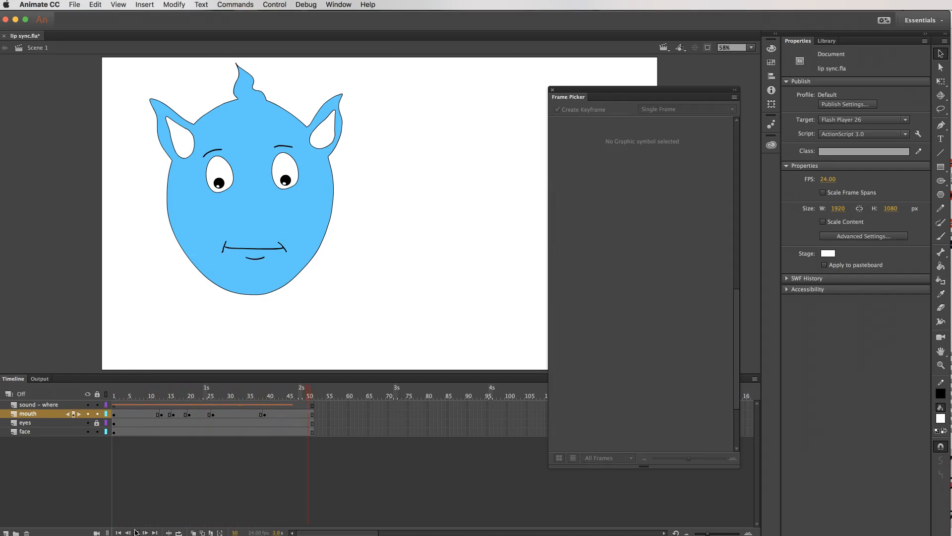
click(264, 414)
drag(264, 414, 110, 395)
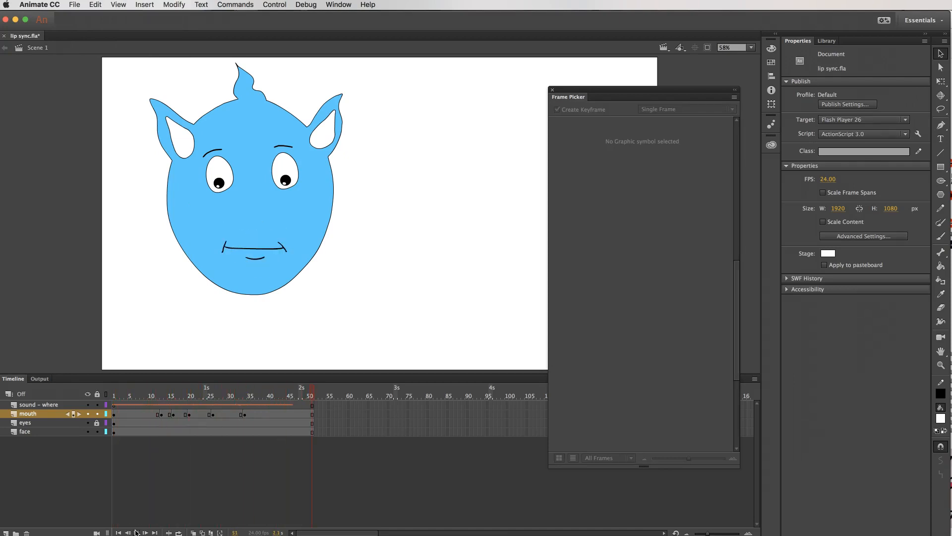
click(114, 396)
Move the 5 O mouth keyframe one frame earlier, to frame 25, and play the animation to check the sync.
click(194, 392)
drag(184, 392, 212, 391)
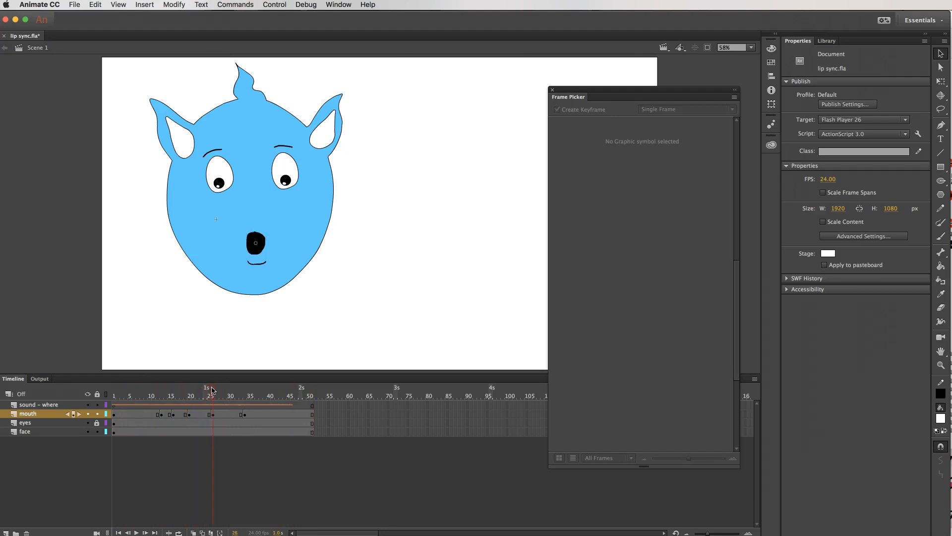
click(211, 414)
drag(213, 414, 89, 394)
click(137, 532)
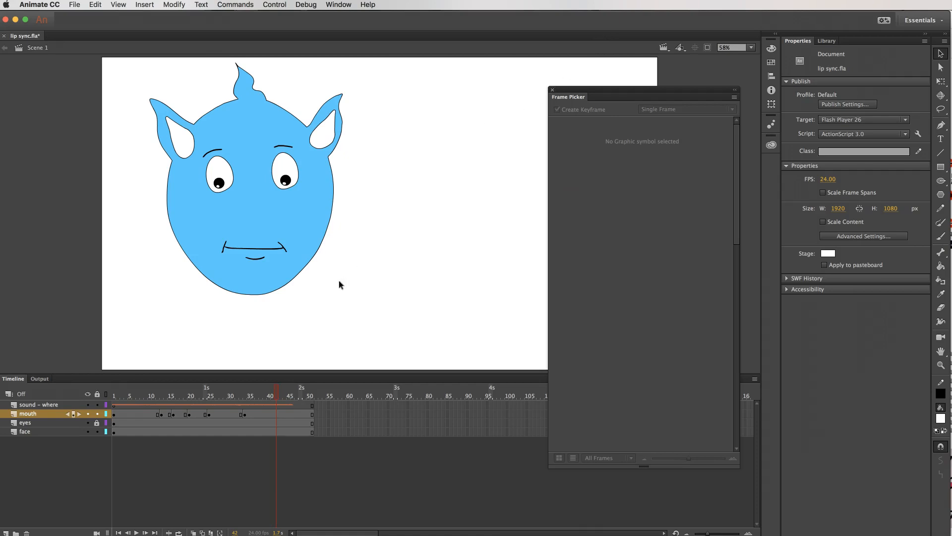
Close the Frame Picker and switch the timeline to Preview to show each frame's mouth shape as a thumbnail.
click(268, 249)
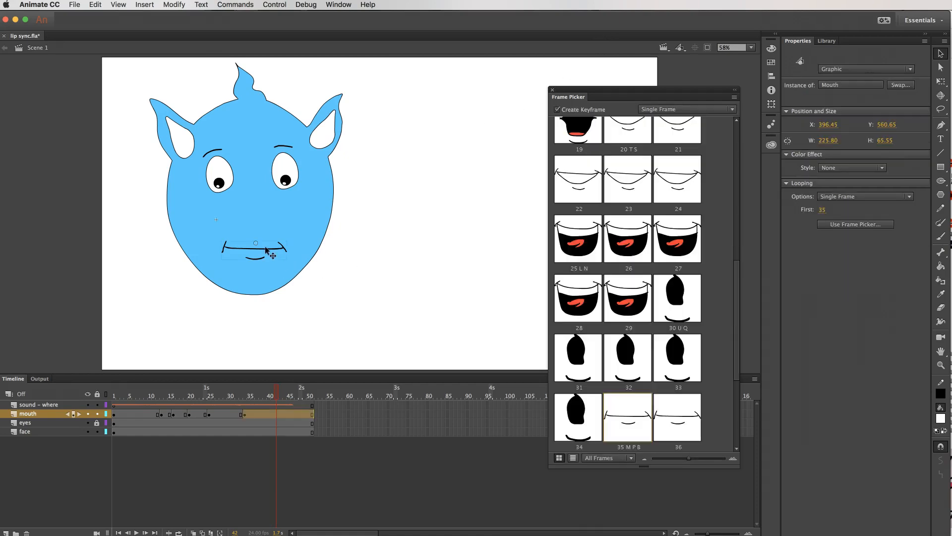
click(553, 92)
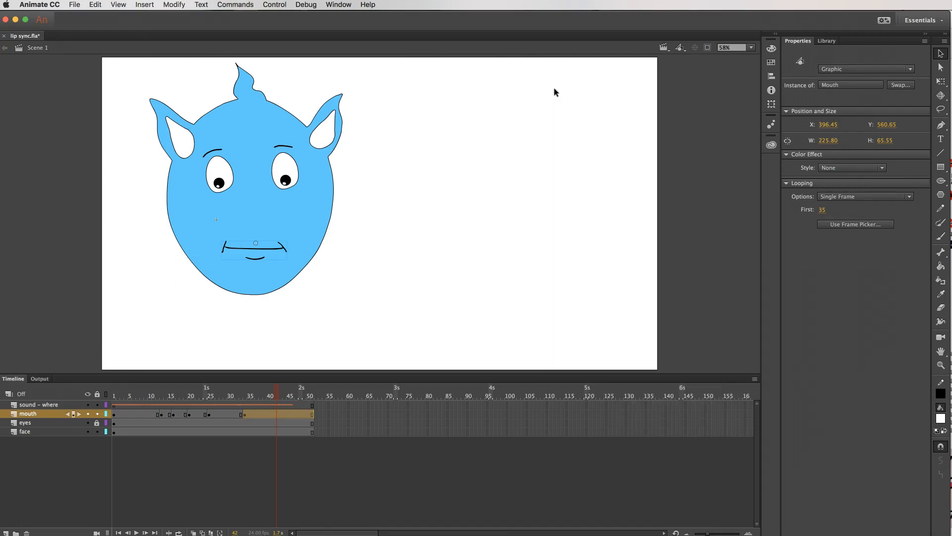
click(755, 379)
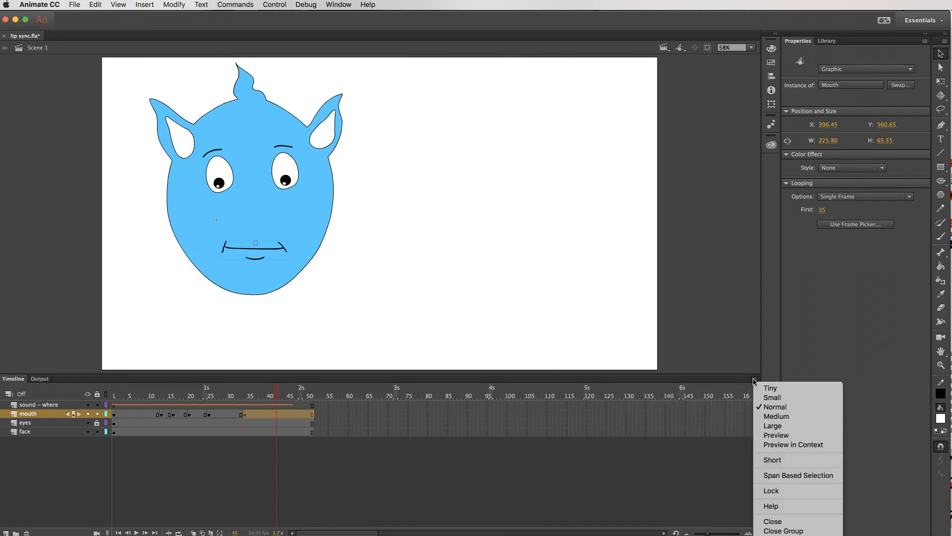
click(781, 435)
drag(163, 414, 114, 397)
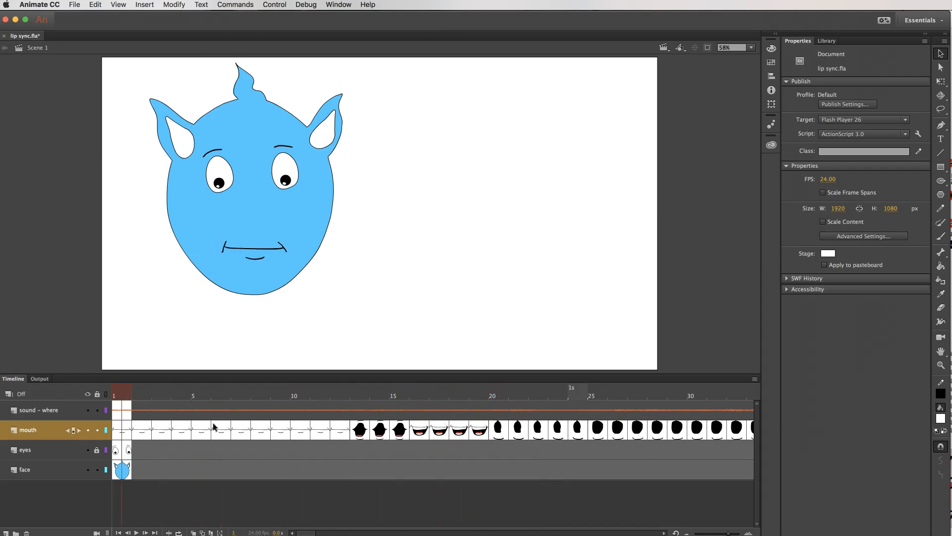
Return the timeline to the Normal frame size and look over the keyframes on the mouth layer.
click(754, 379)
click(786, 408)
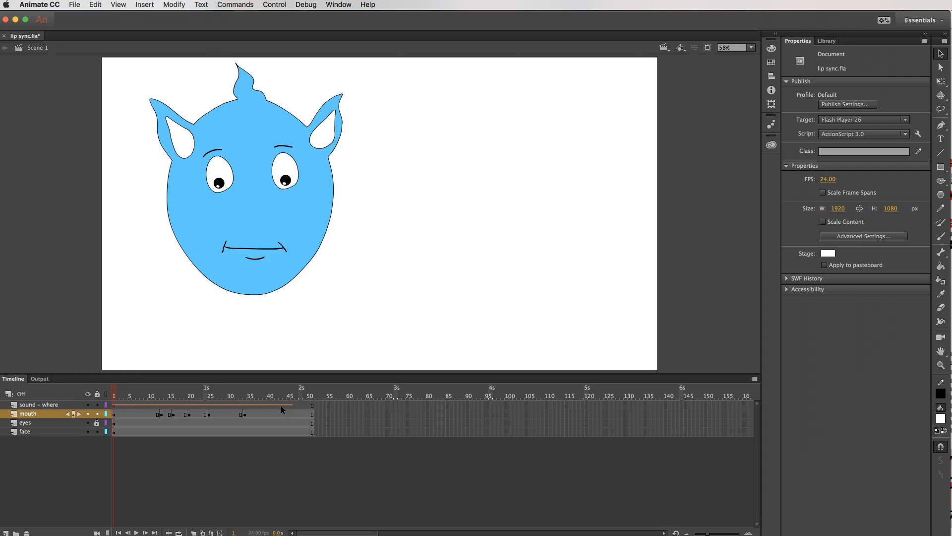
scroll(279, 406, right, 3)
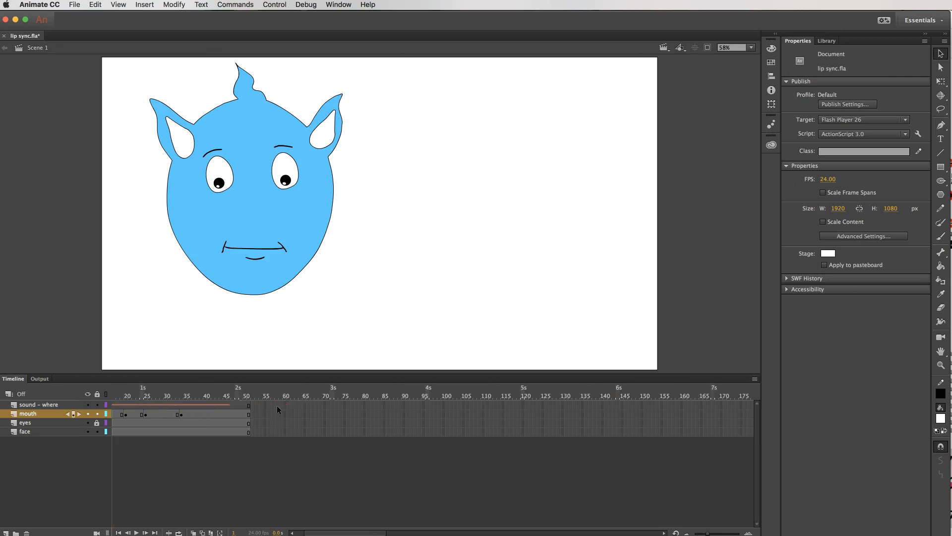
scroll(226, 421, left, 3)
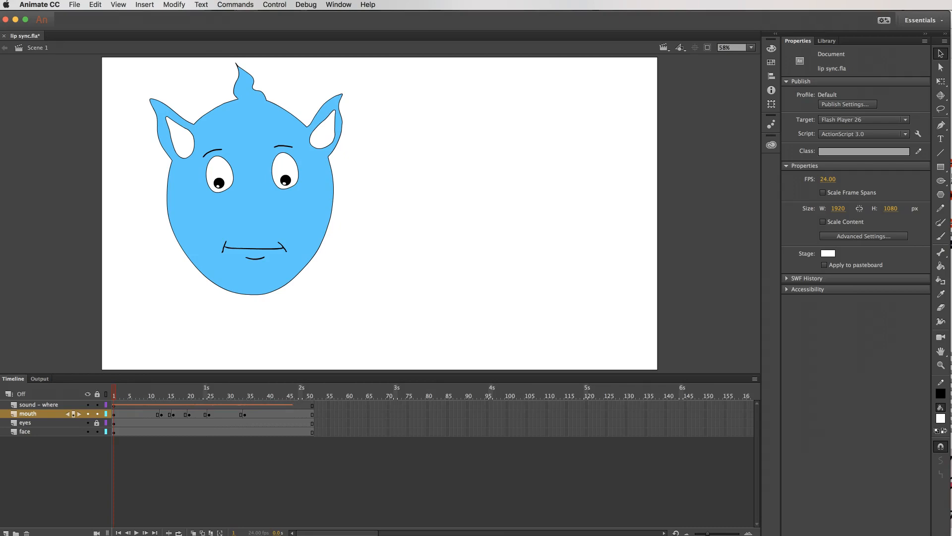